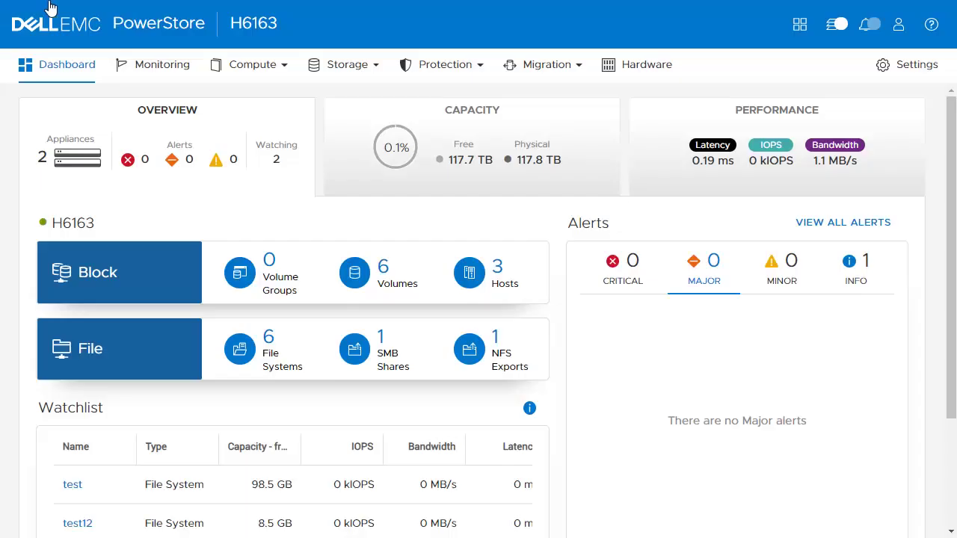
- Start creating a single block volume named Vol-Demo with a size of 20 GB, keeping the default additional properties
click(345, 75)
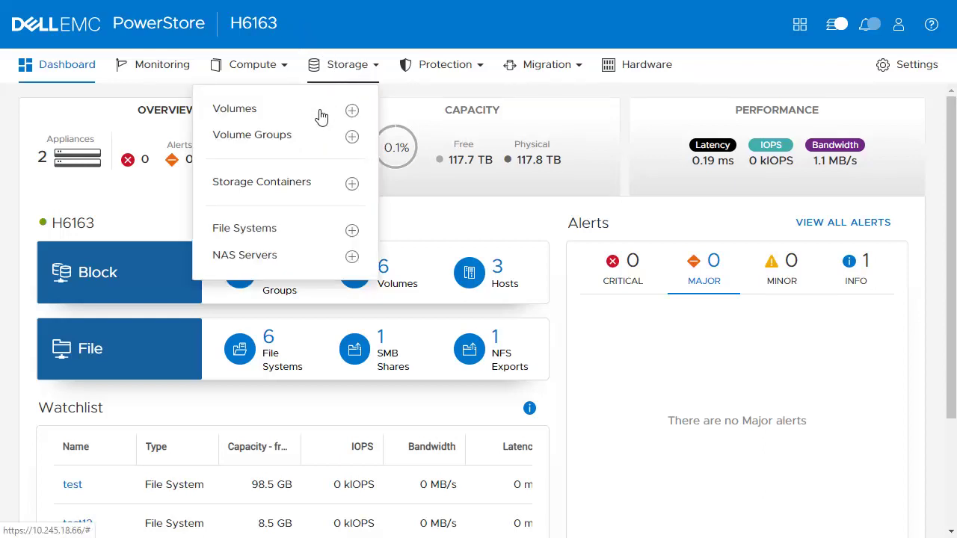
click(320, 114)
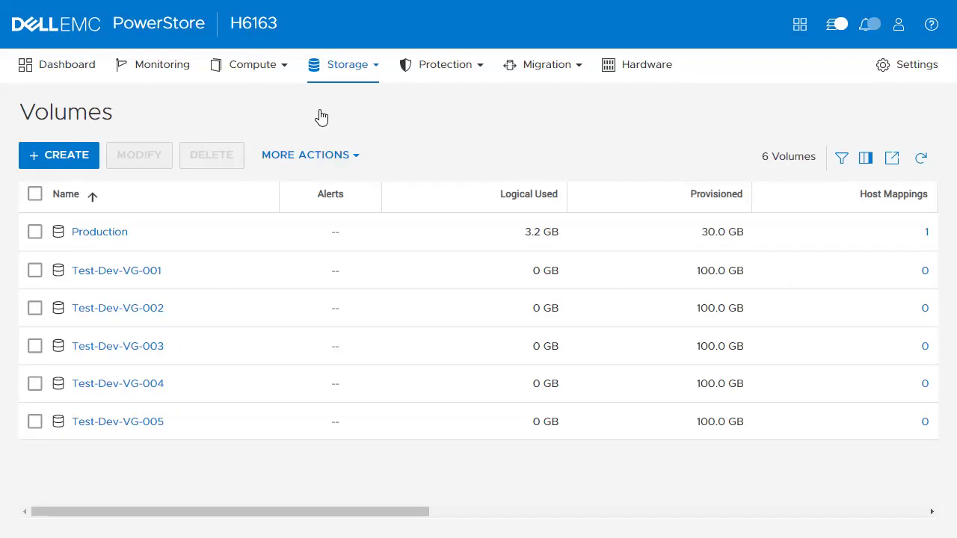
click(79, 159)
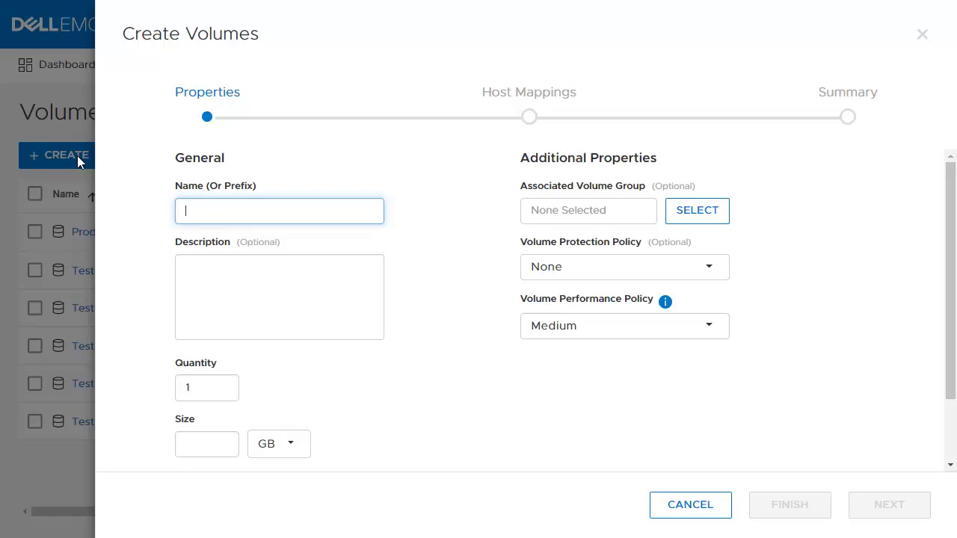
text(Vol-Demo)
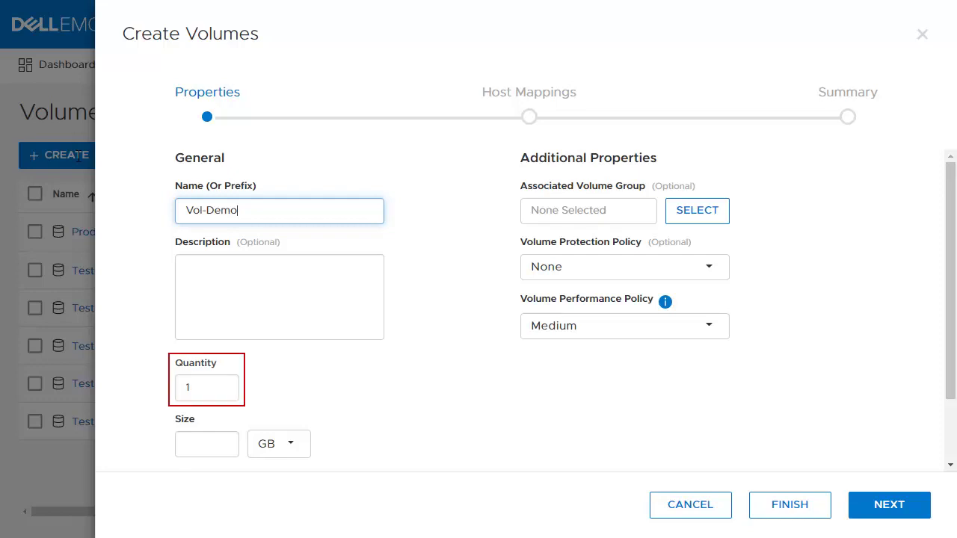
click(201, 443)
text(20)
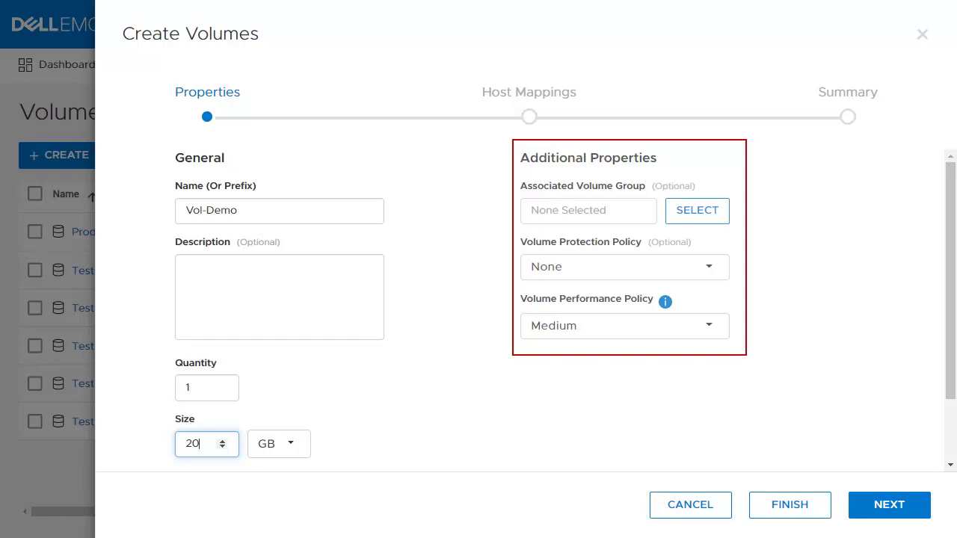
click(894, 506)
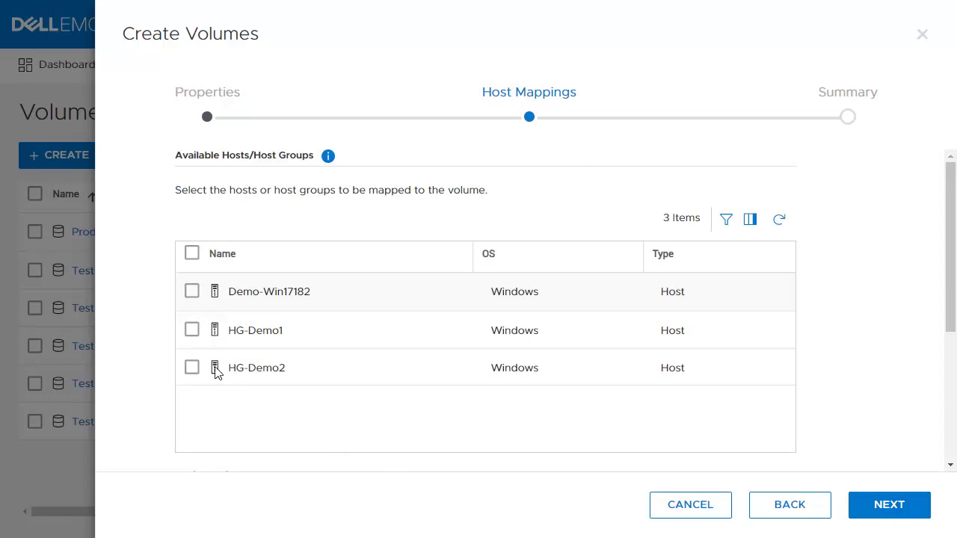
- Map the new volume to the host Demo-Win17182 and create it
click(192, 292)
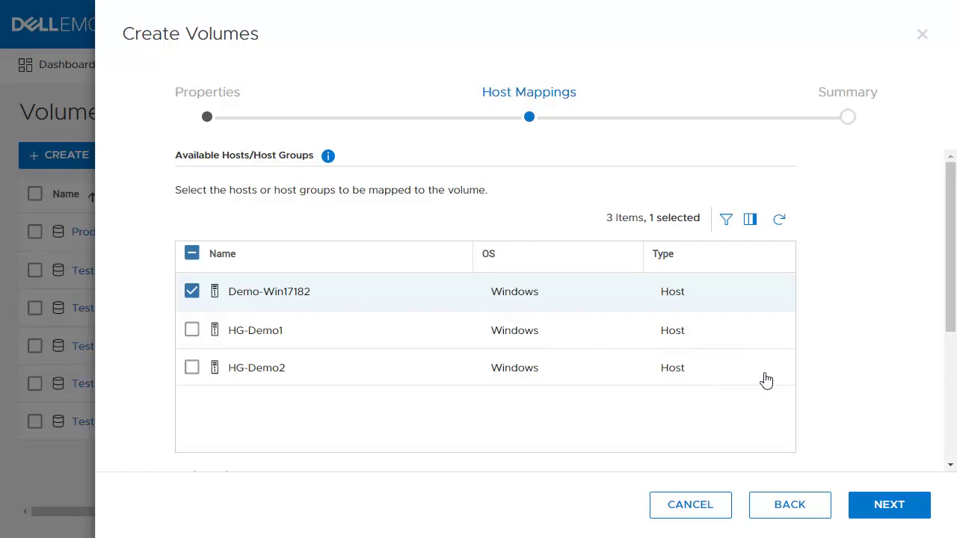
click(866, 516)
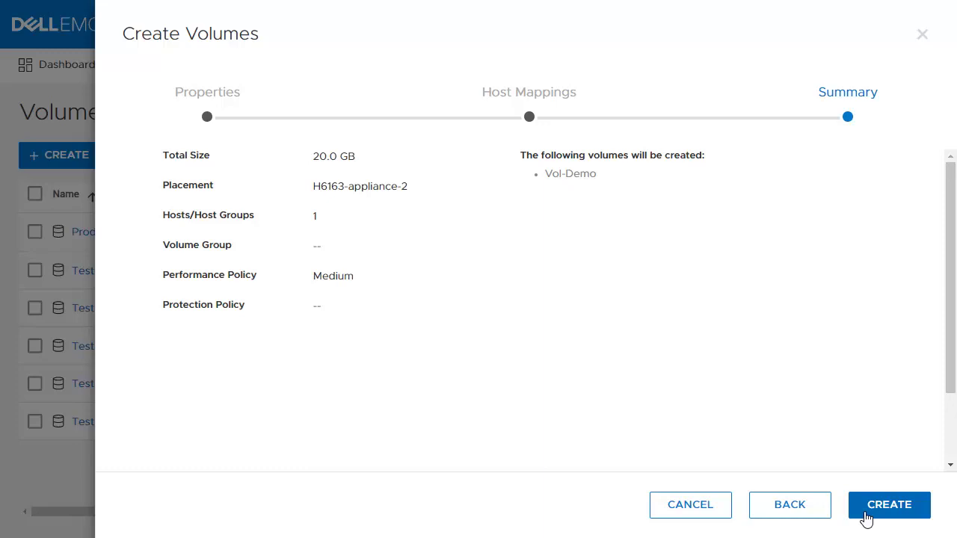
click(866, 516)
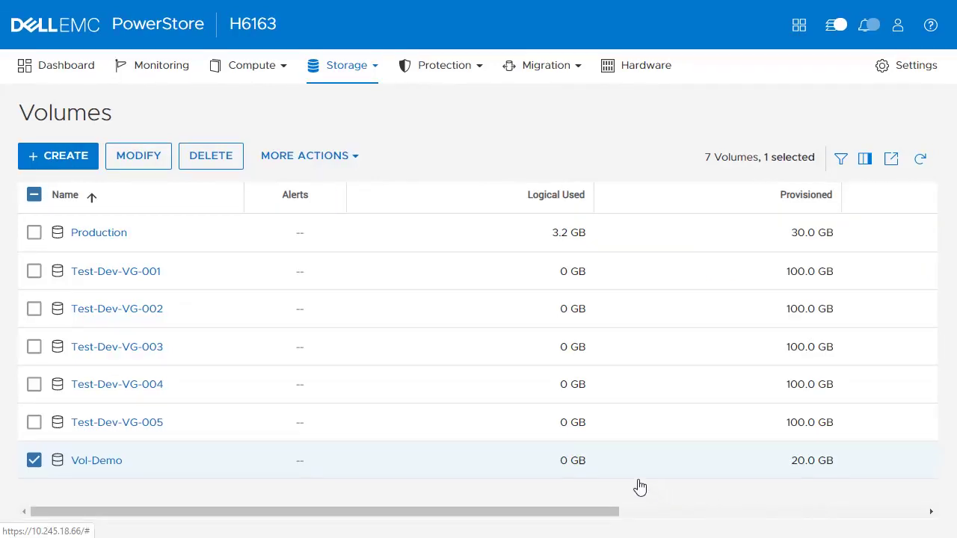
- Create a volume group named Demo-VG with protection policy None and write-order consistency applied
click(376, 72)
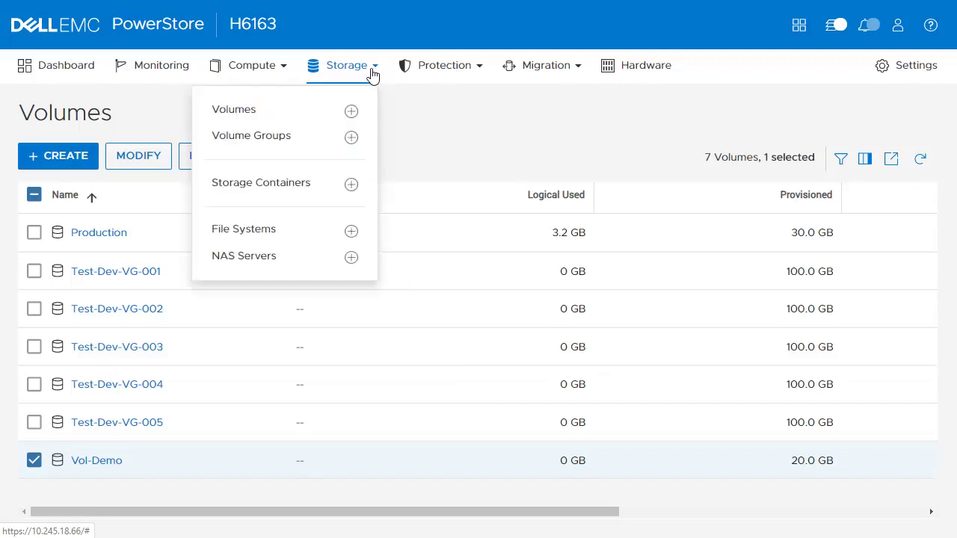
click(314, 147)
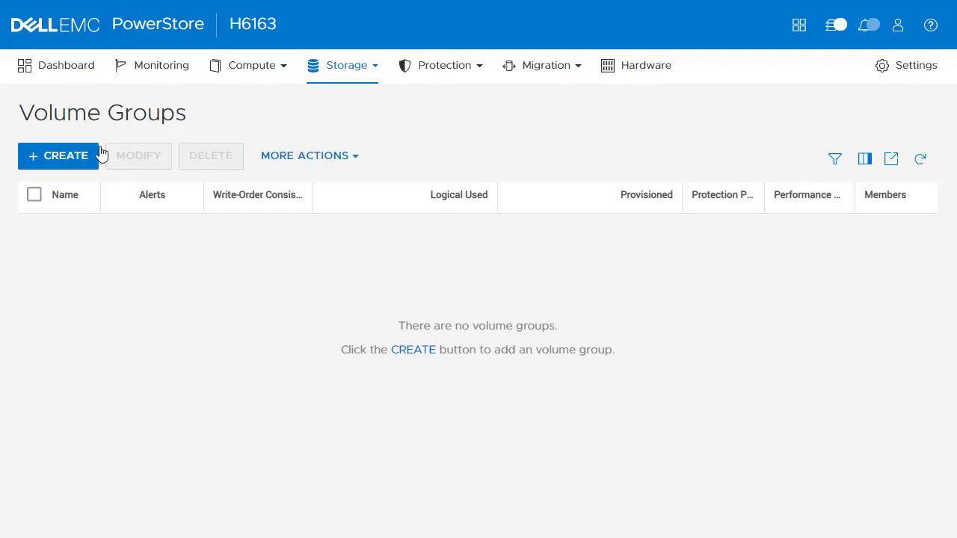
click(64, 157)
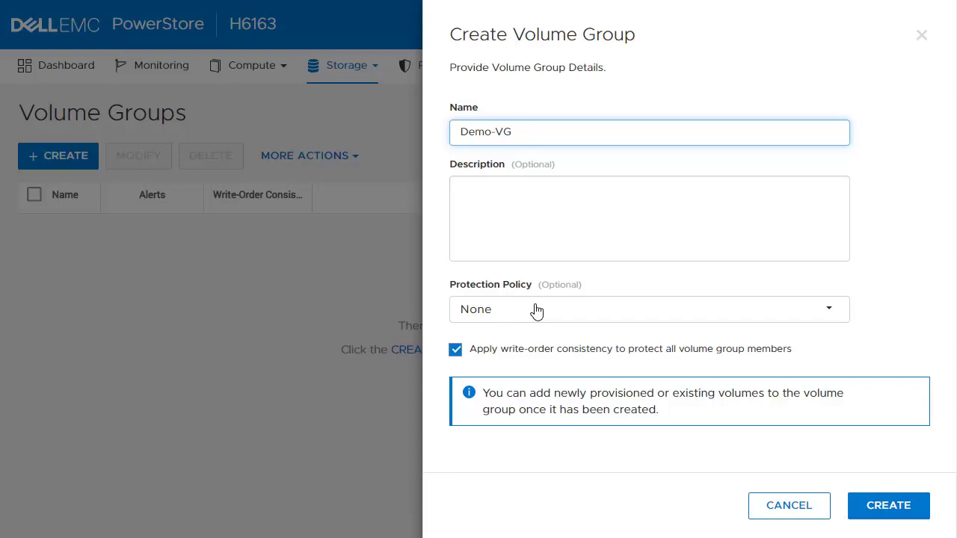
click(537, 311)
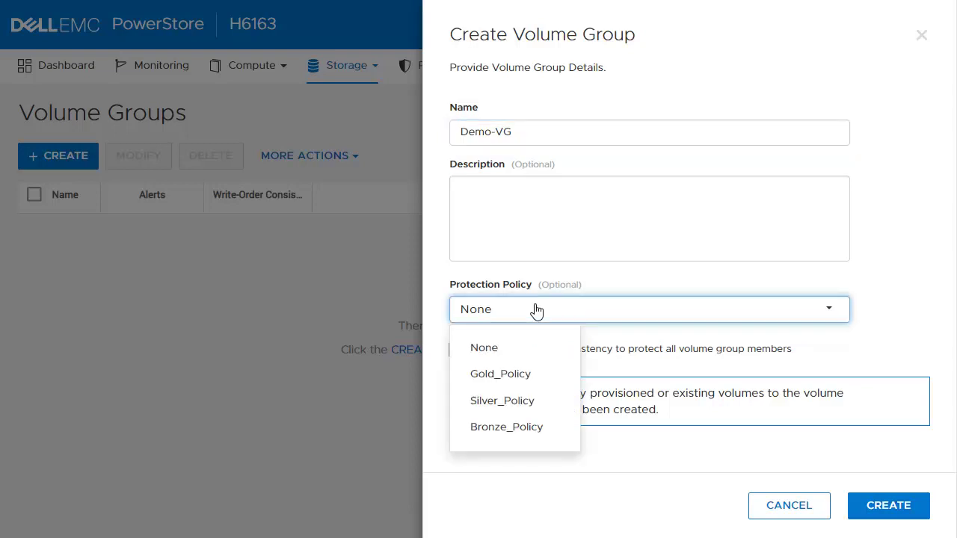
click(536, 311)
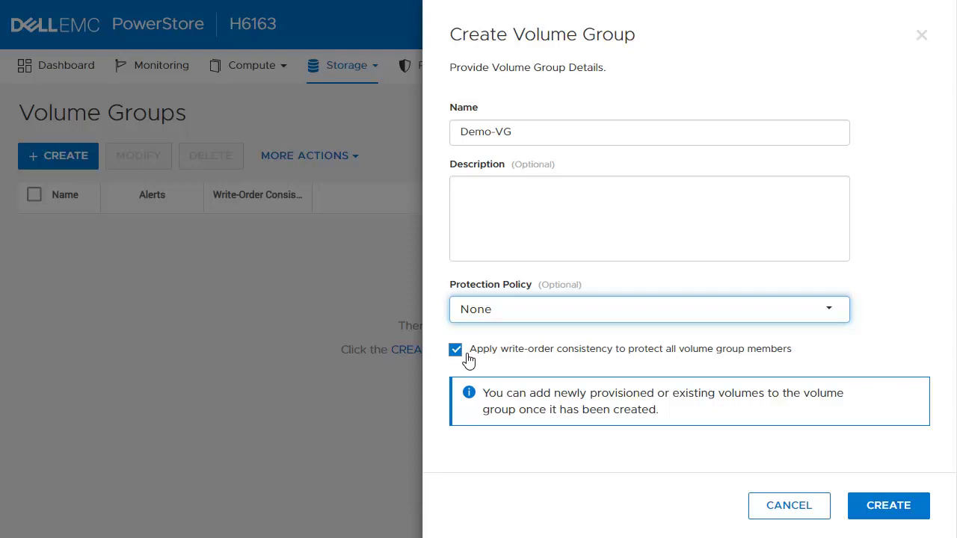
click(888, 505)
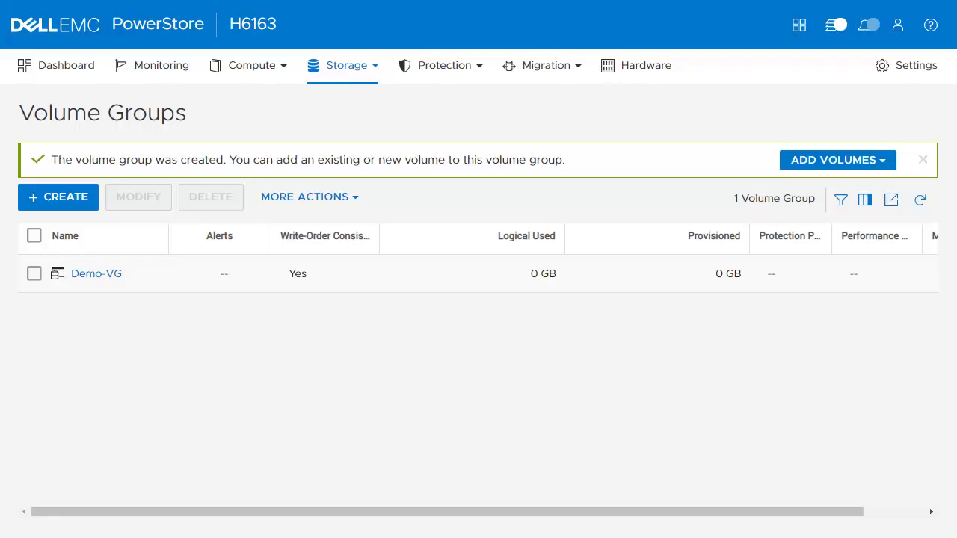
- Add the existing volumes Test-Dev-VG-001, Test-Dev-VG-002 and Test-Dev-VG-003 as members of the Demo-VG volume group
click(33, 274)
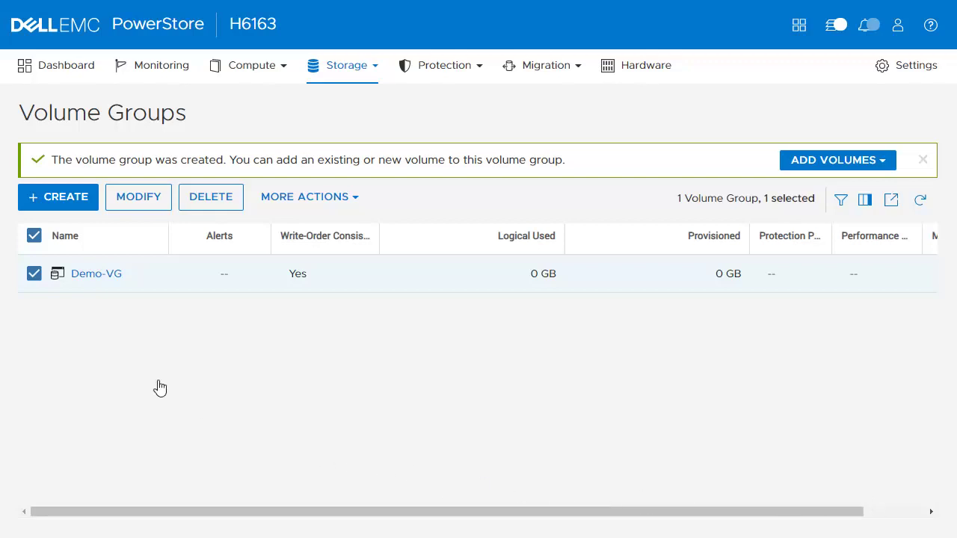
click(98, 275)
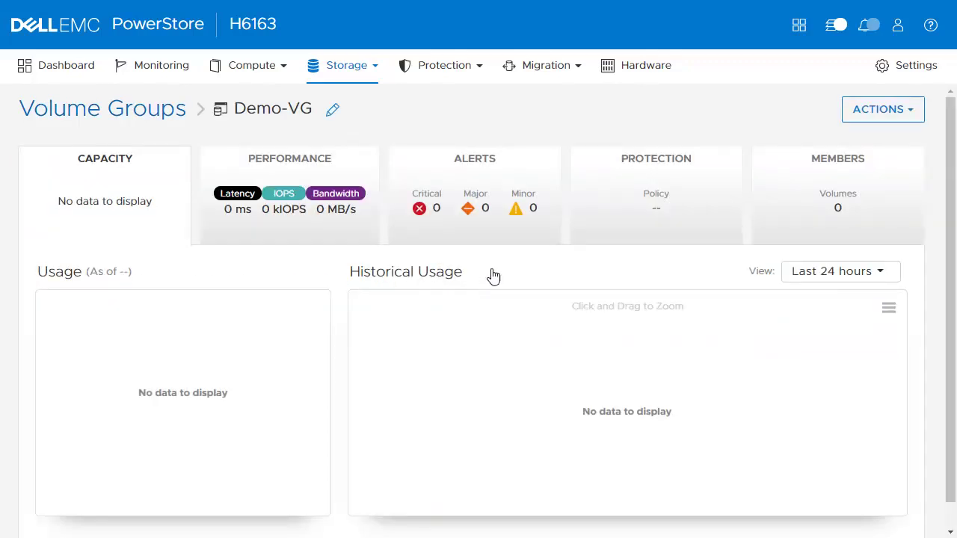
click(805, 207)
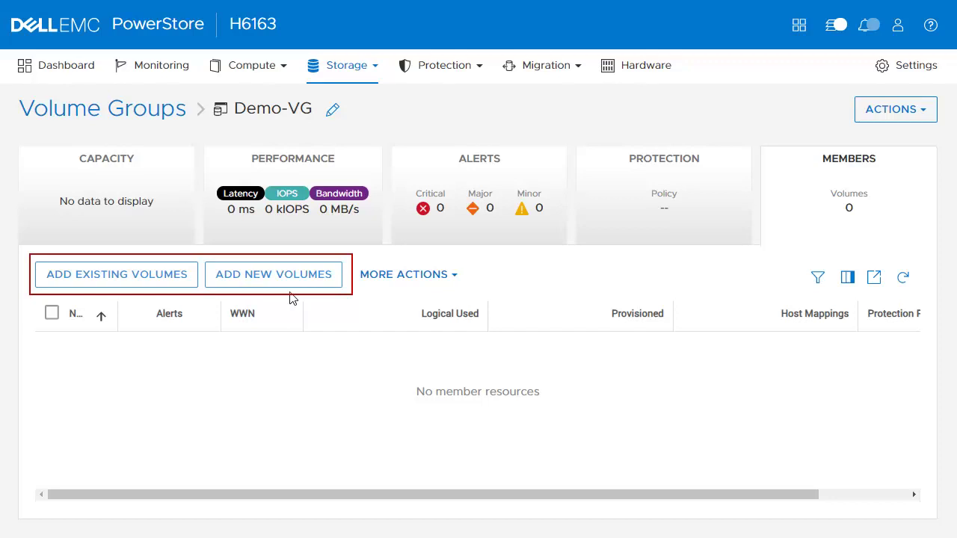
click(120, 282)
drag(543, 236, 632, 231)
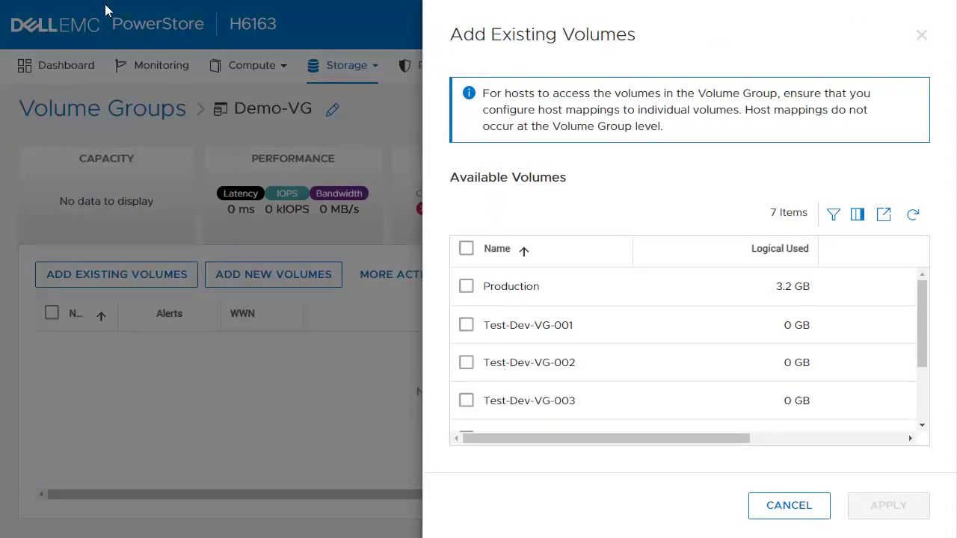
click(466, 324)
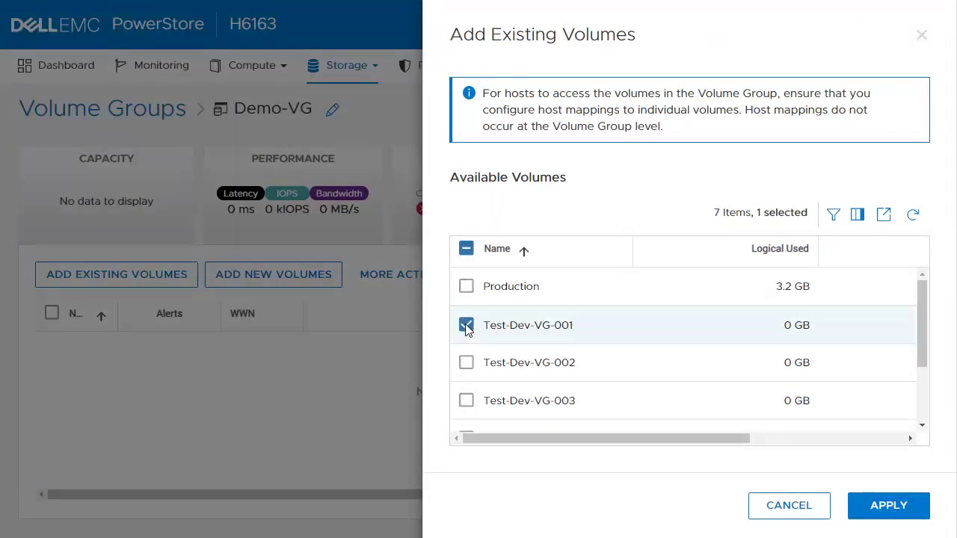
click(466, 363)
click(466, 401)
click(883, 506)
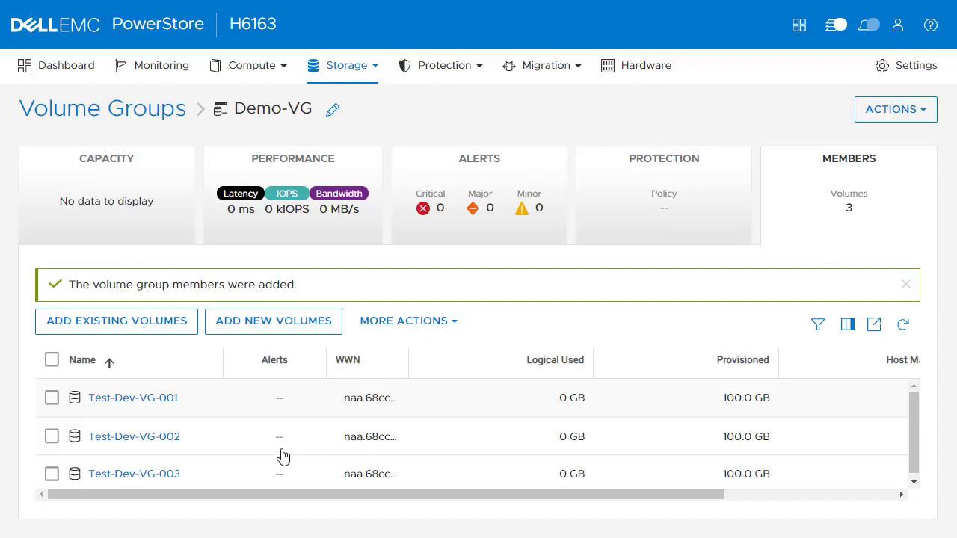
- Map all three member volumes of Demo-VG to the host Demo-Win1782 with automatically generated logical unit numbers
click(52, 360)
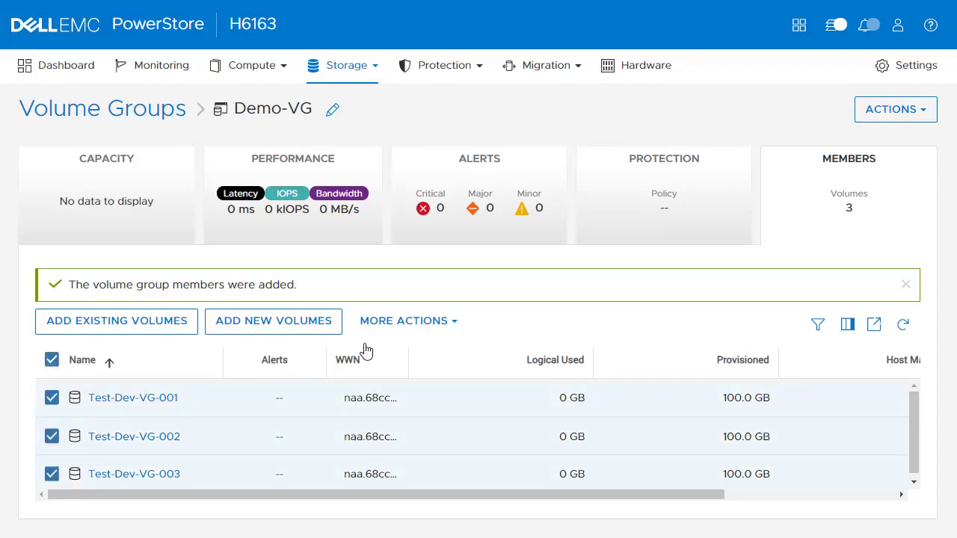
click(410, 326)
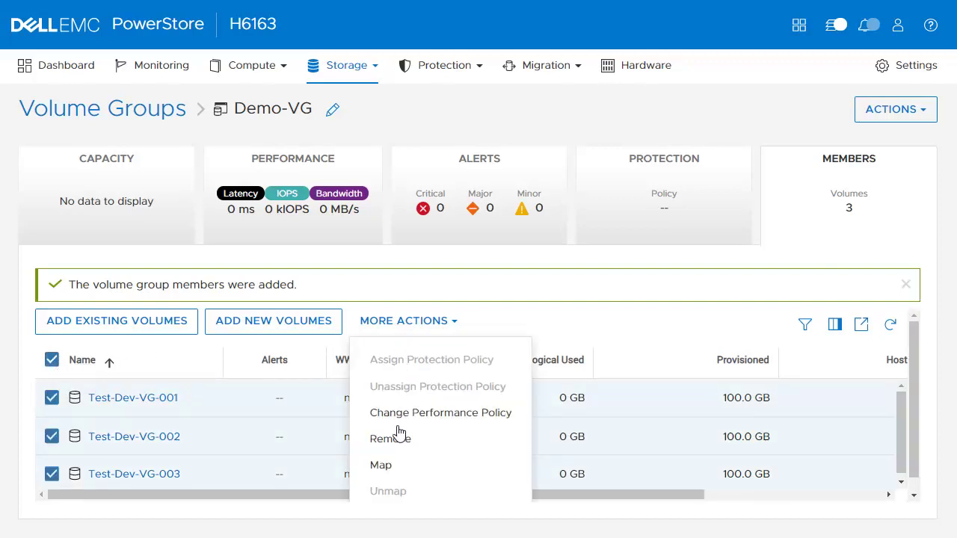
click(399, 469)
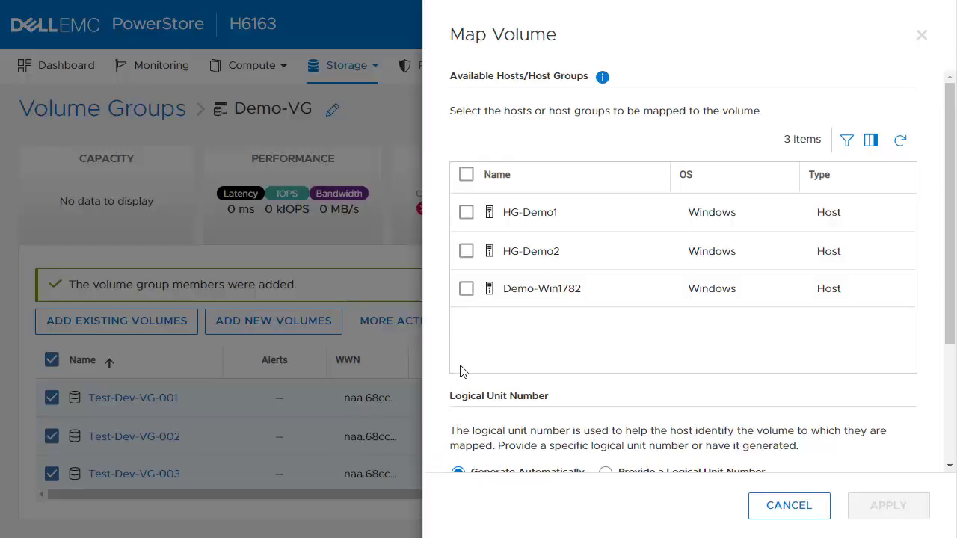
click(466, 291)
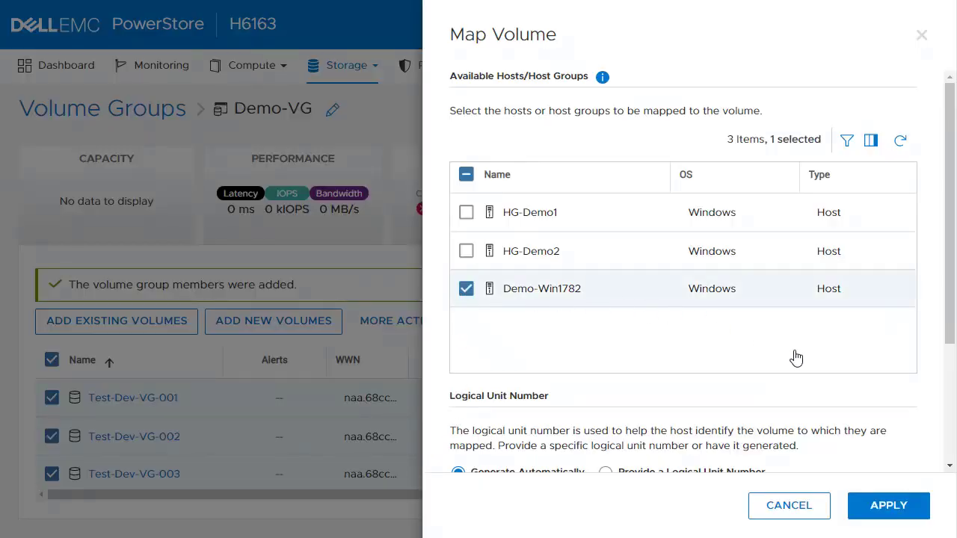
click(884, 505)
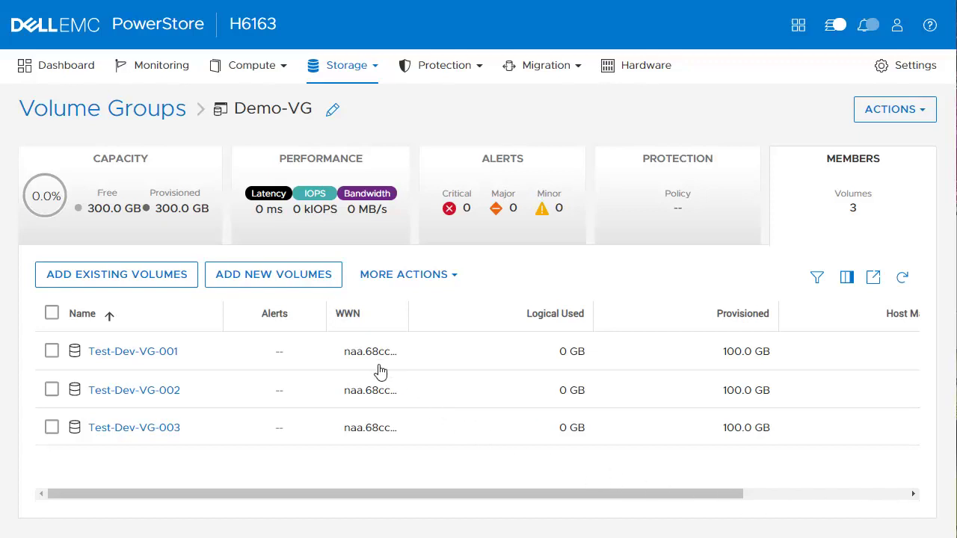
- Start adding a host with the friendly name Demo-Host and the operating system Windows
click(256, 77)
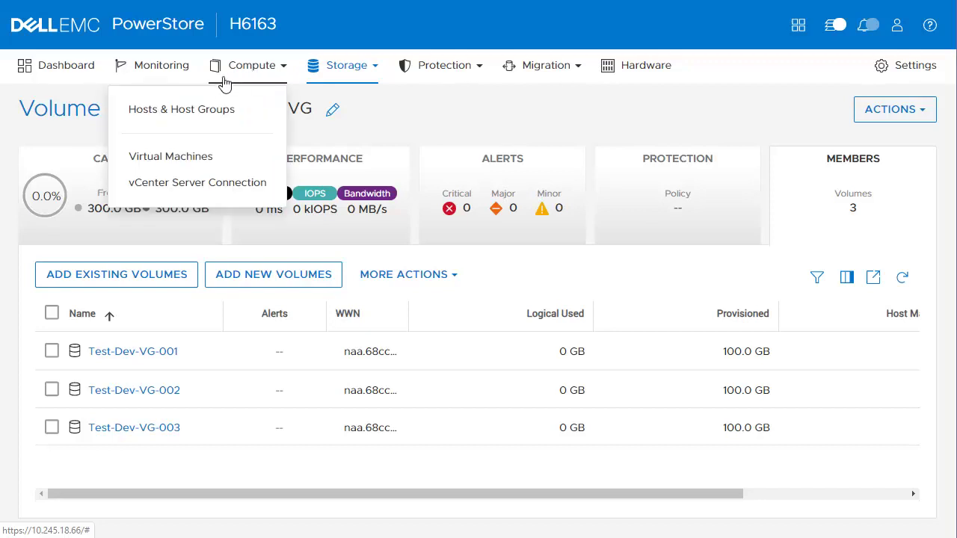
click(210, 114)
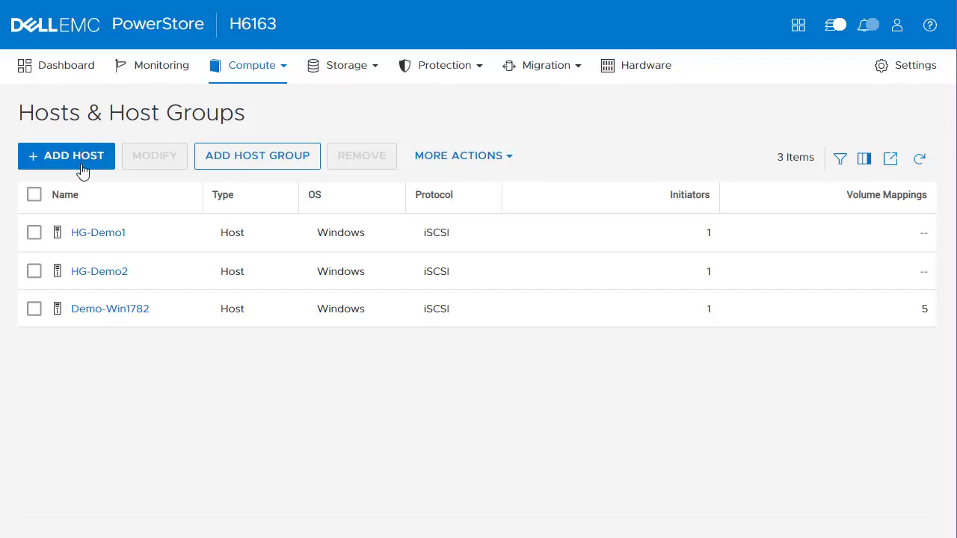
click(83, 170)
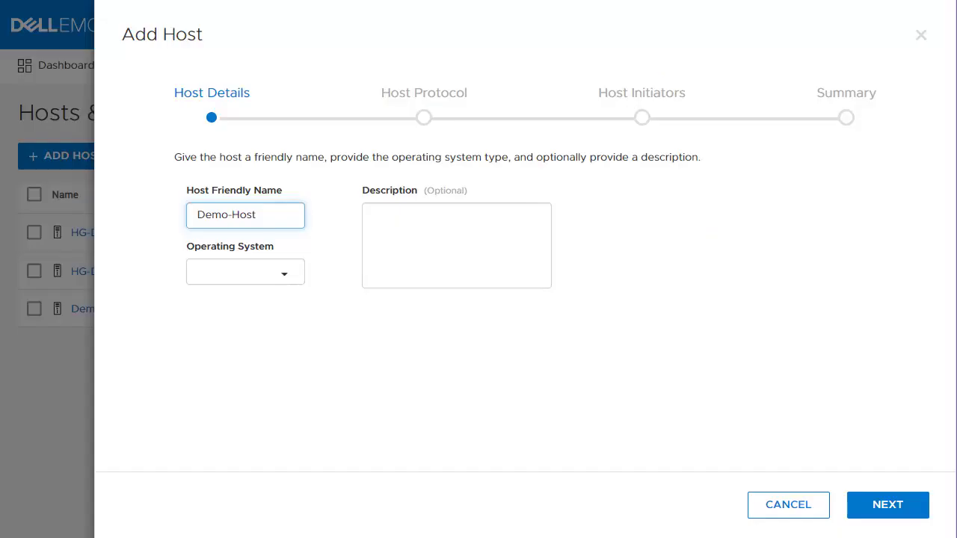
key(Tab)
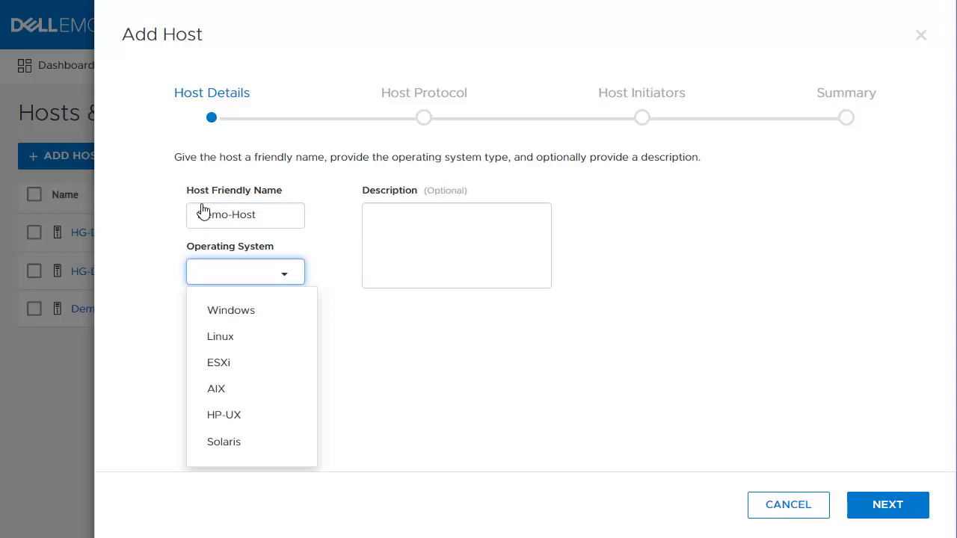
click(235, 313)
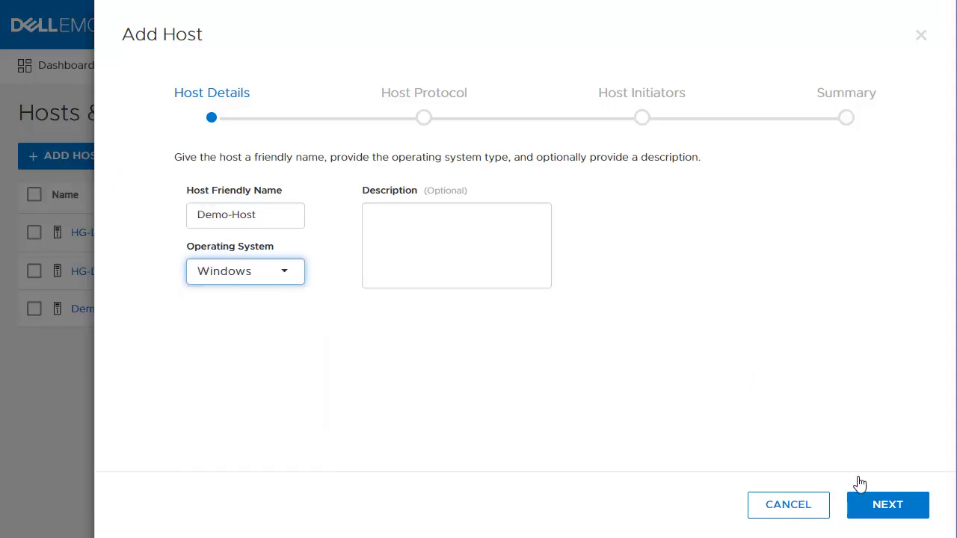
click(863, 507)
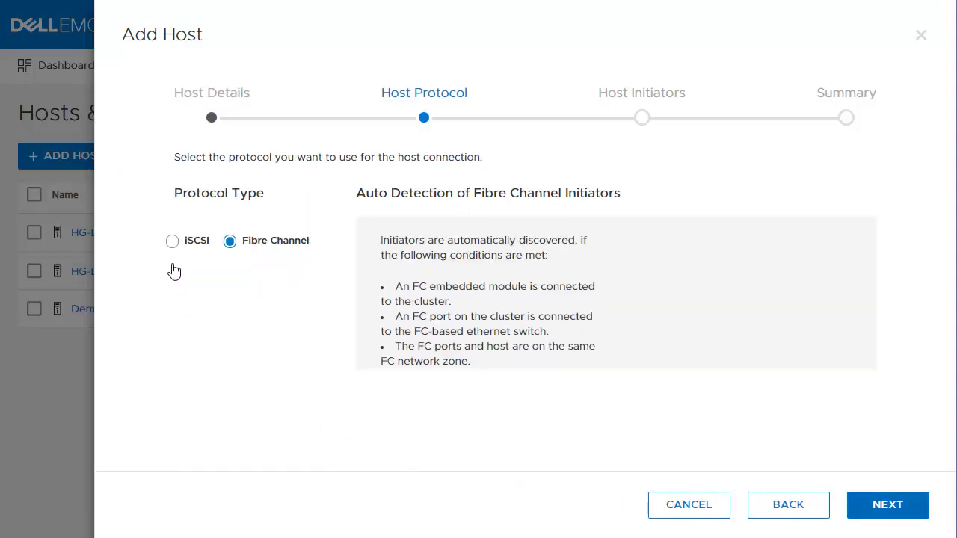
- Set the host protocol to iSCSI, select the first auto-discovered initiator and add the host
click(173, 242)
click(887, 505)
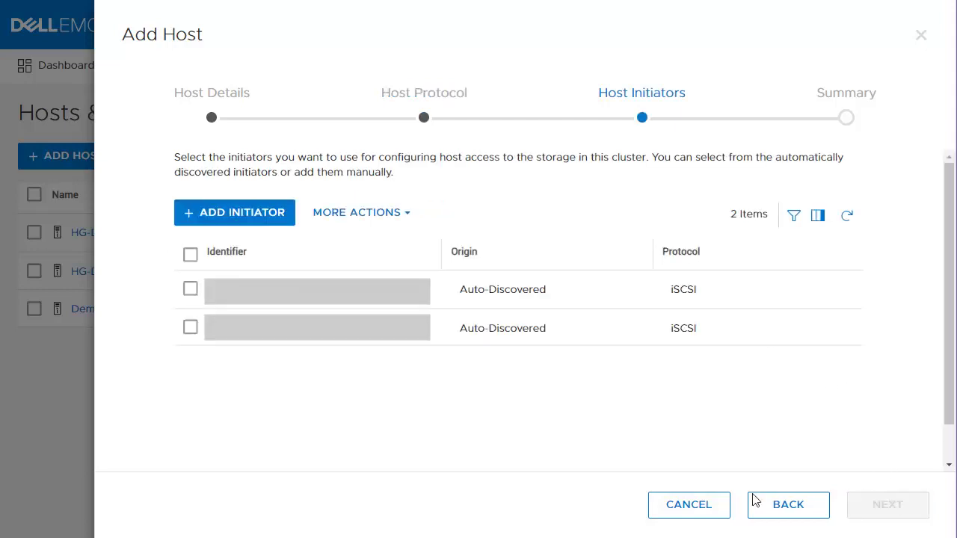
click(190, 290)
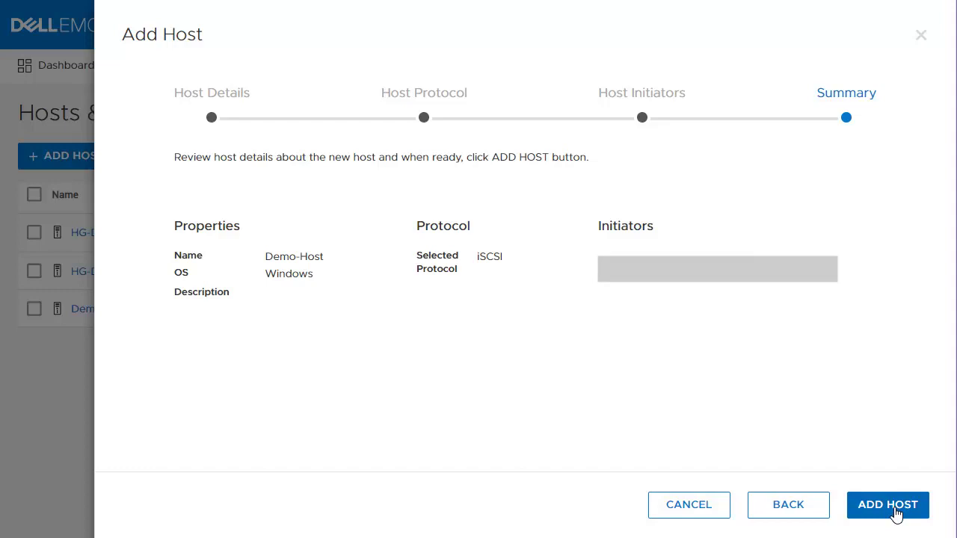
click(896, 513)
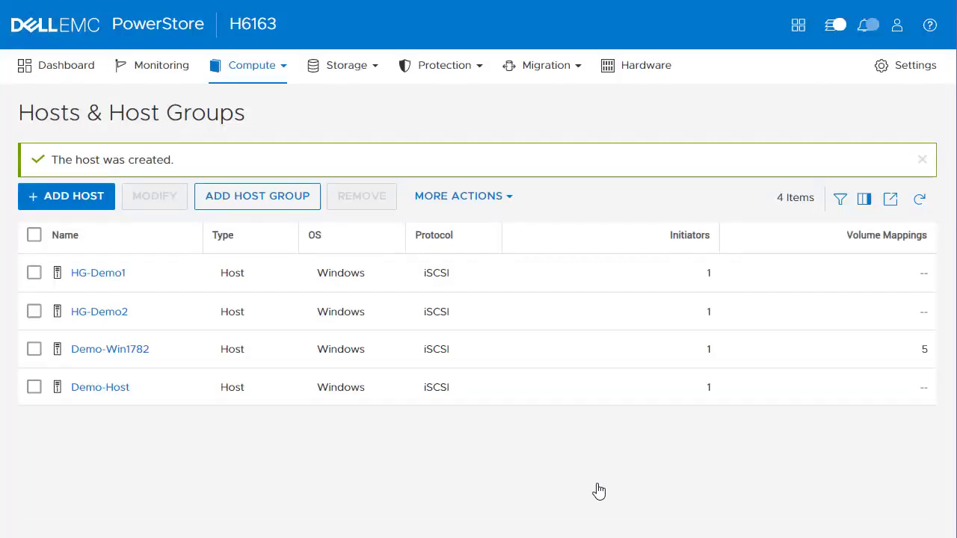
- Create an iSCSI host group named HG-Demo with hosts HG-Demo1 and HG-Demo2 as members, and open its details
click(275, 203)
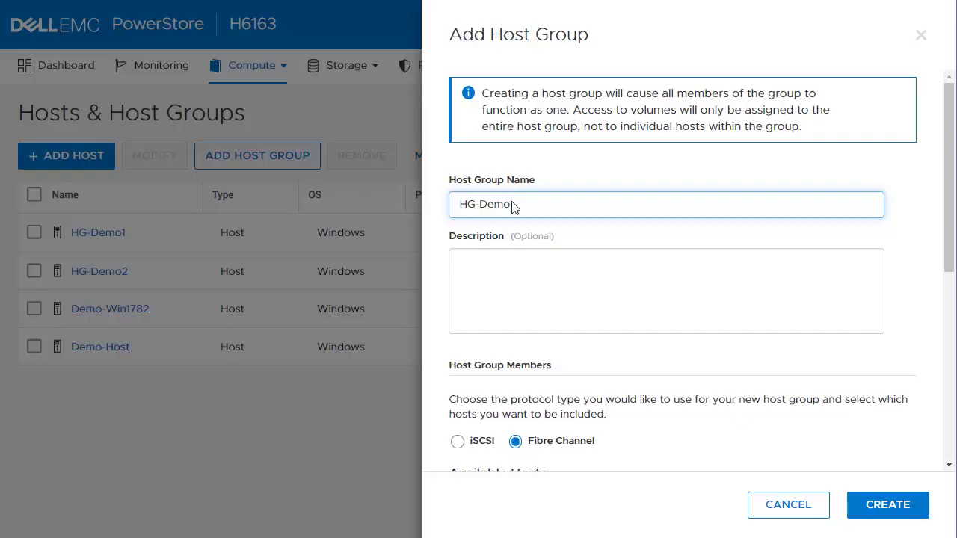
drag(952, 196, 944, 348)
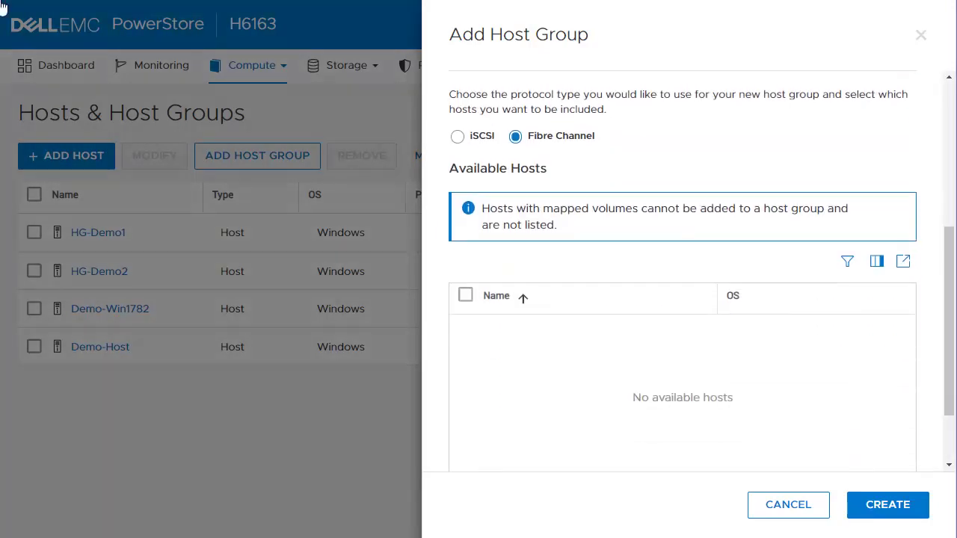
click(457, 137)
click(466, 372)
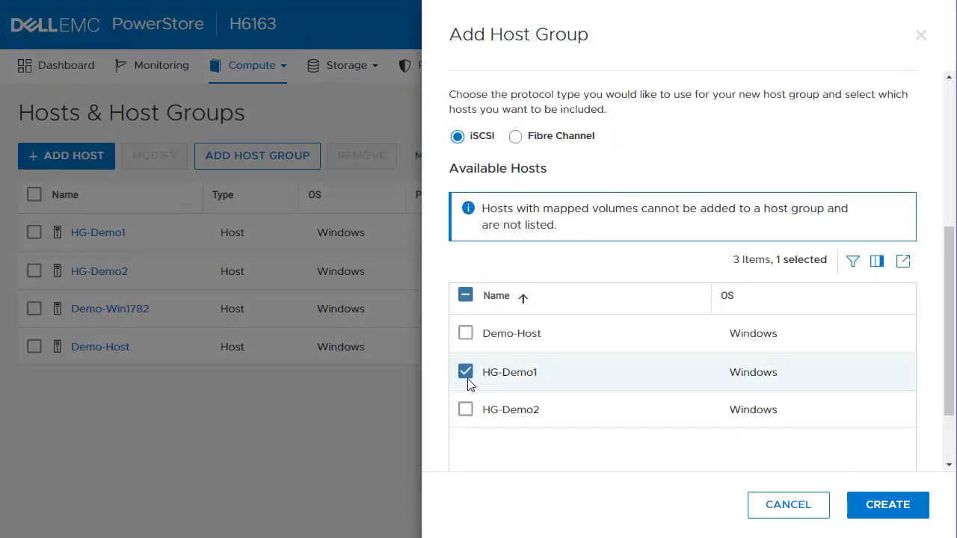
click(465, 410)
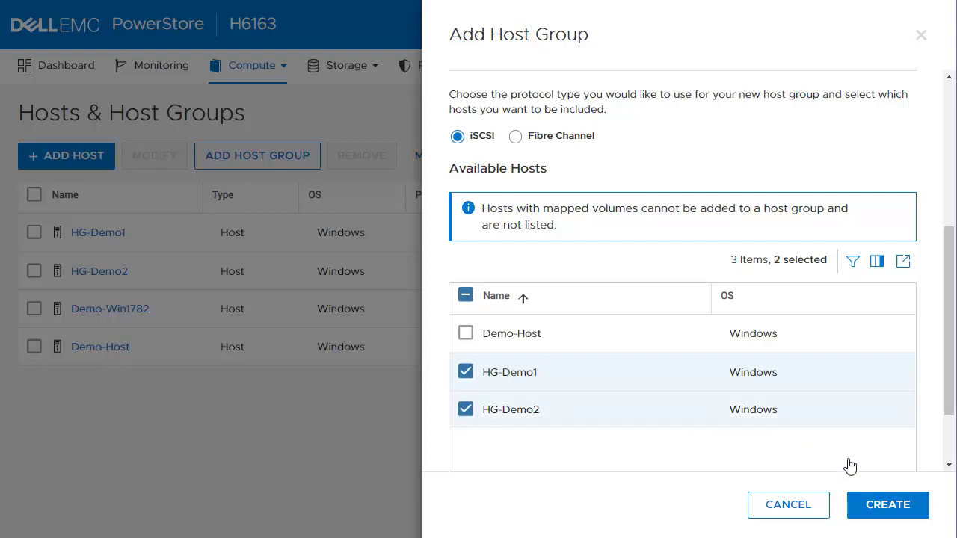
click(889, 515)
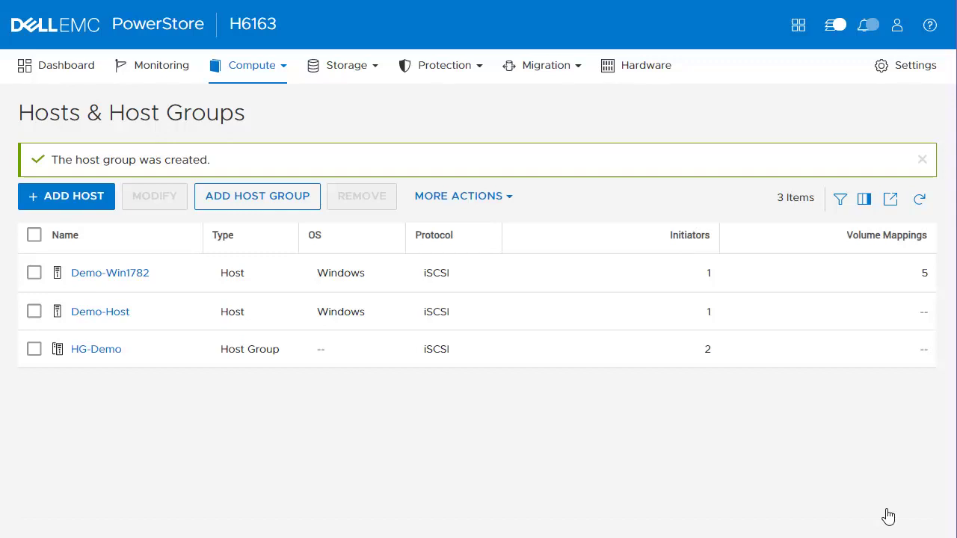
click(90, 352)
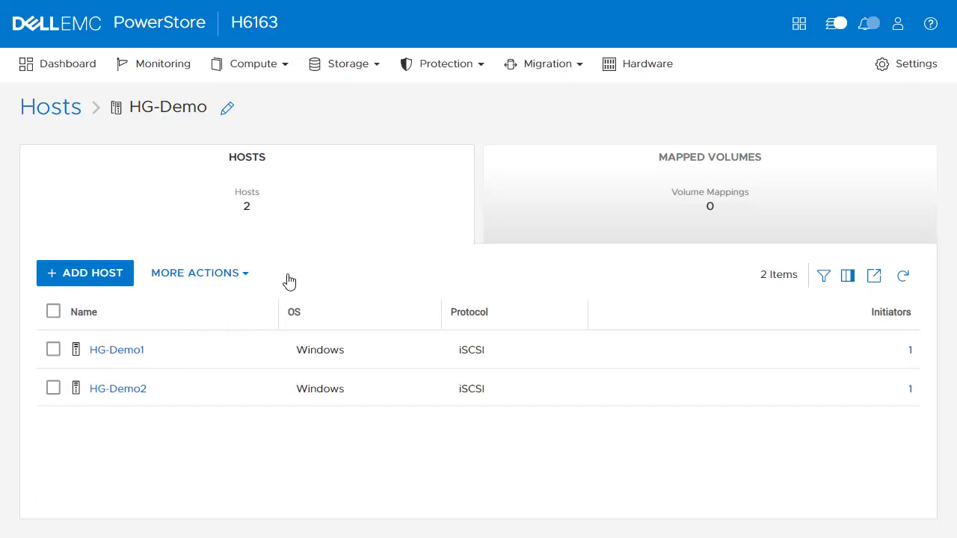
- Start a NAS server named NAS-Demo with its IP address, subnet mask 255.255.252.0, gateway and VLAN ID 308
click(346, 79)
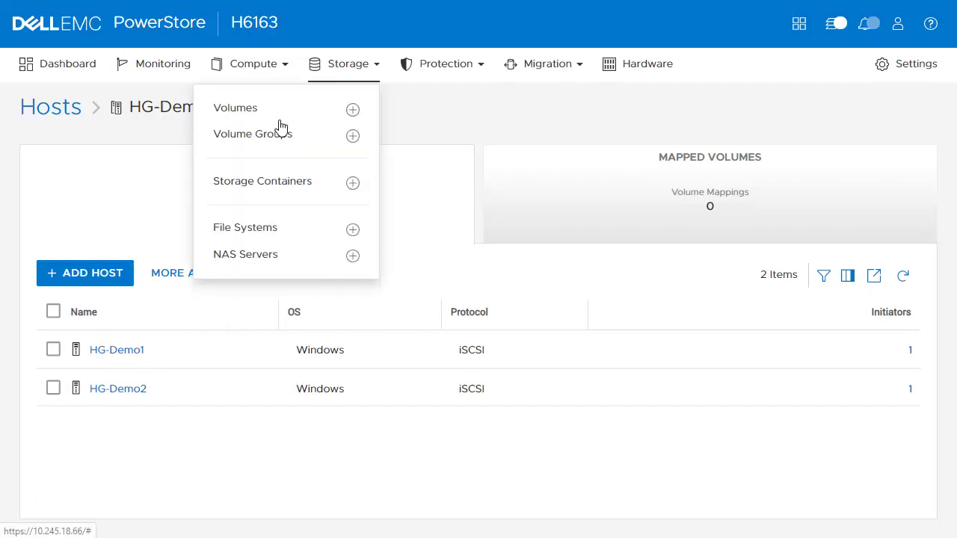
click(260, 258)
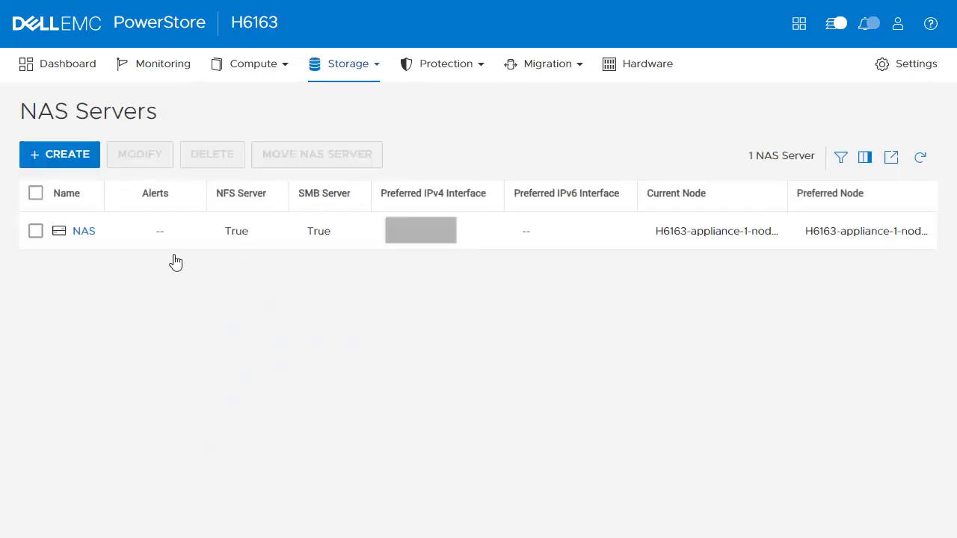
click(66, 158)
text(NAS-Demo)
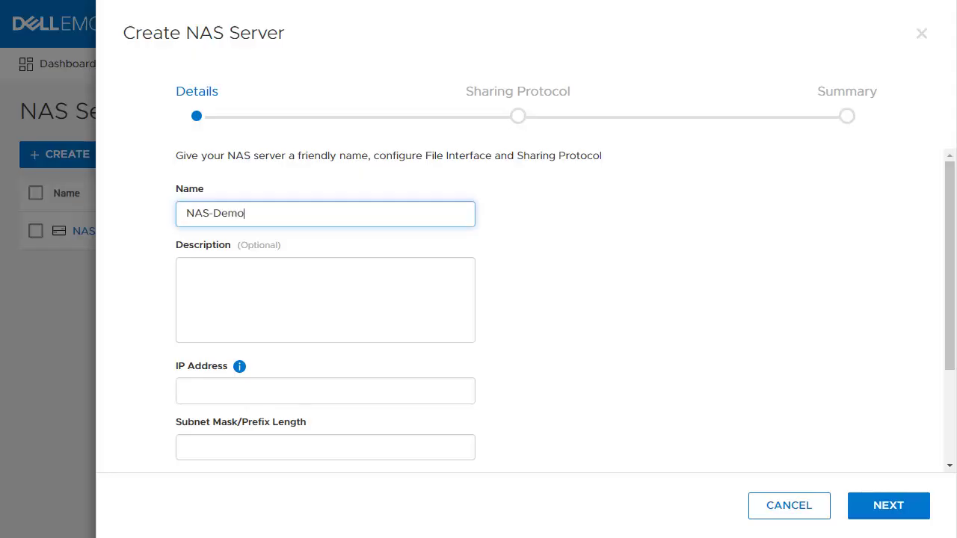
scroll(261, 282, down, 2)
click(250, 252)
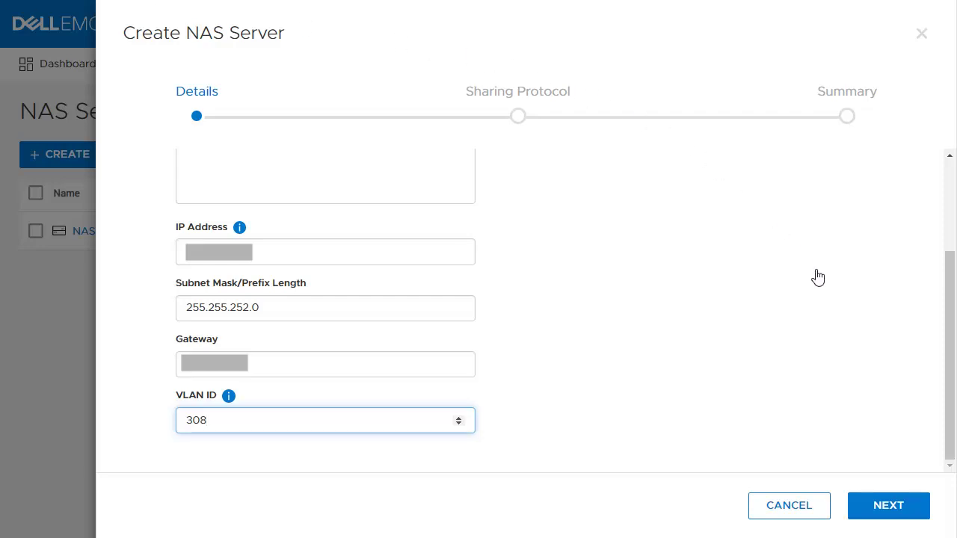
click(877, 504)
- Enable NFSv3, NFSv4 and DNS over UDP without Unix directory services, then create the NAS server and select it
click(458, 244)
click(458, 263)
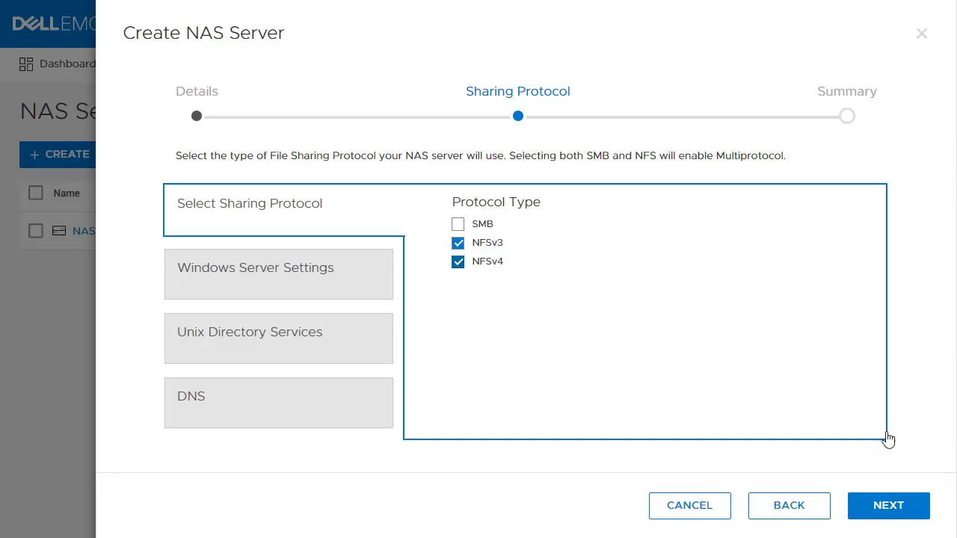
click(897, 507)
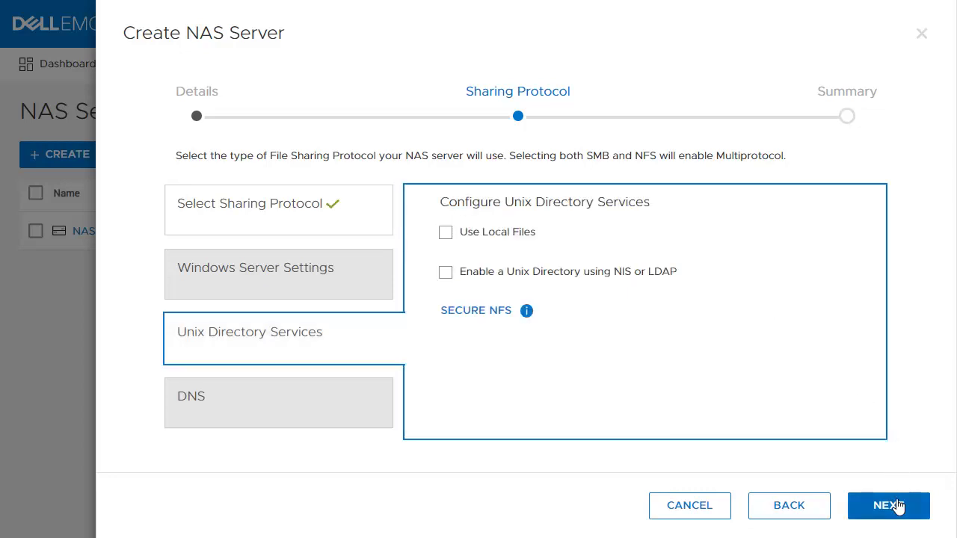
click(898, 506)
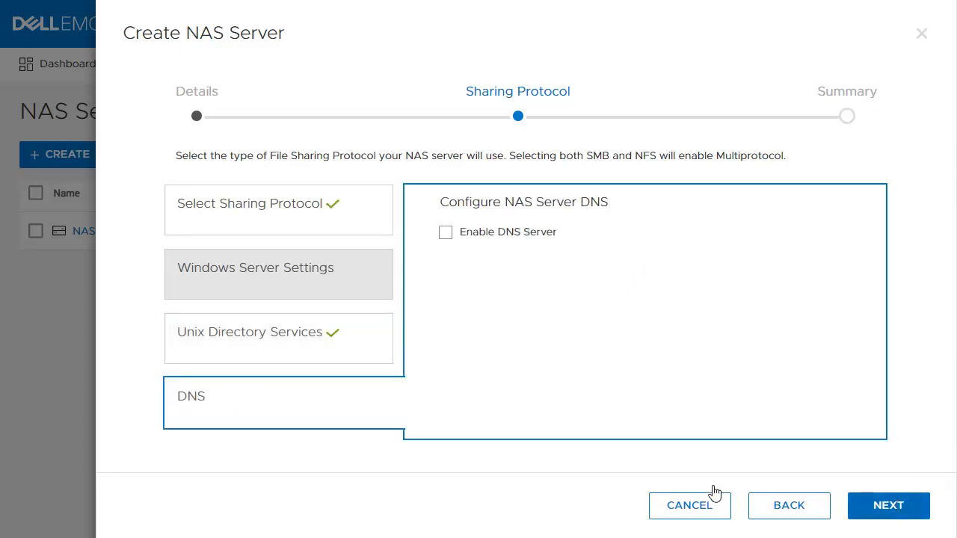
click(446, 234)
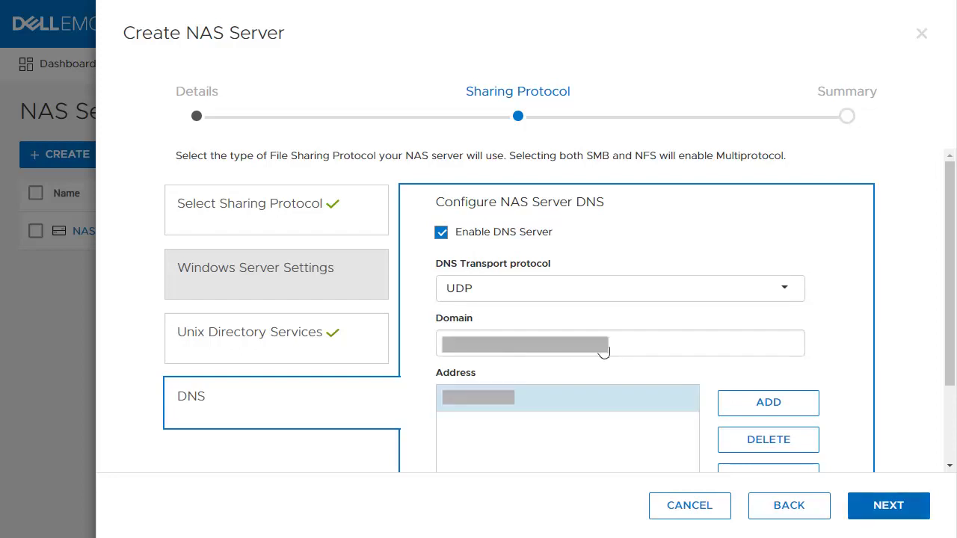
click(894, 507)
click(874, 517)
click(35, 310)
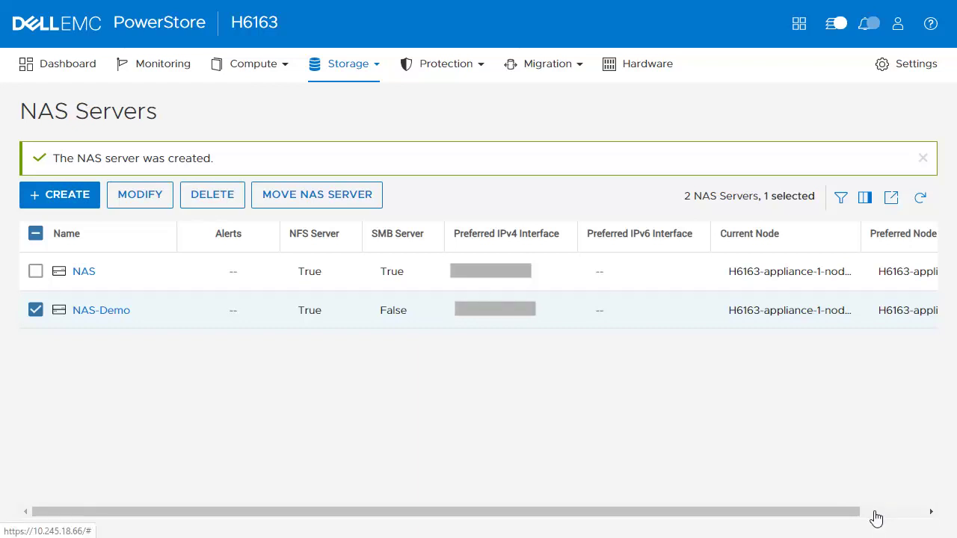
- Start creating a file system on the NAS server NAS-Demo
click(355, 77)
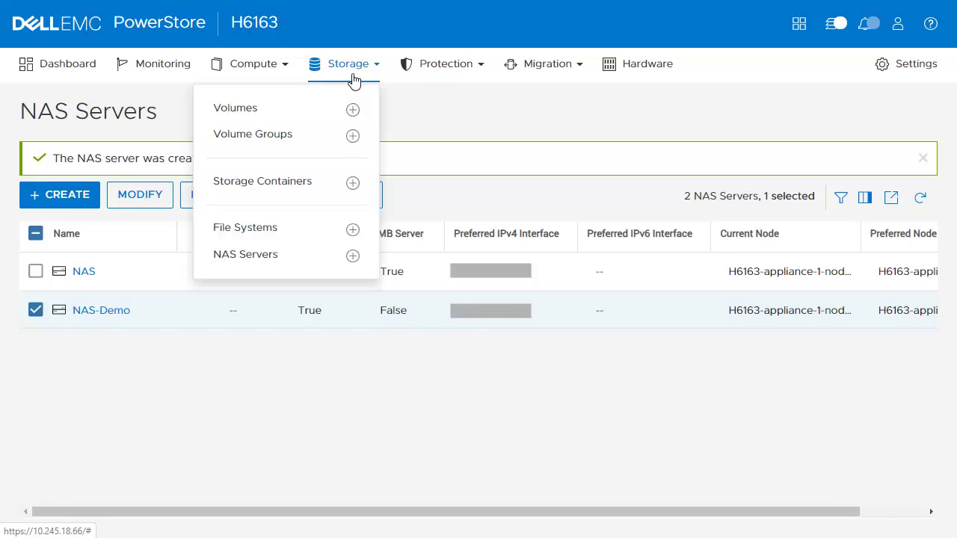
click(261, 228)
click(69, 202)
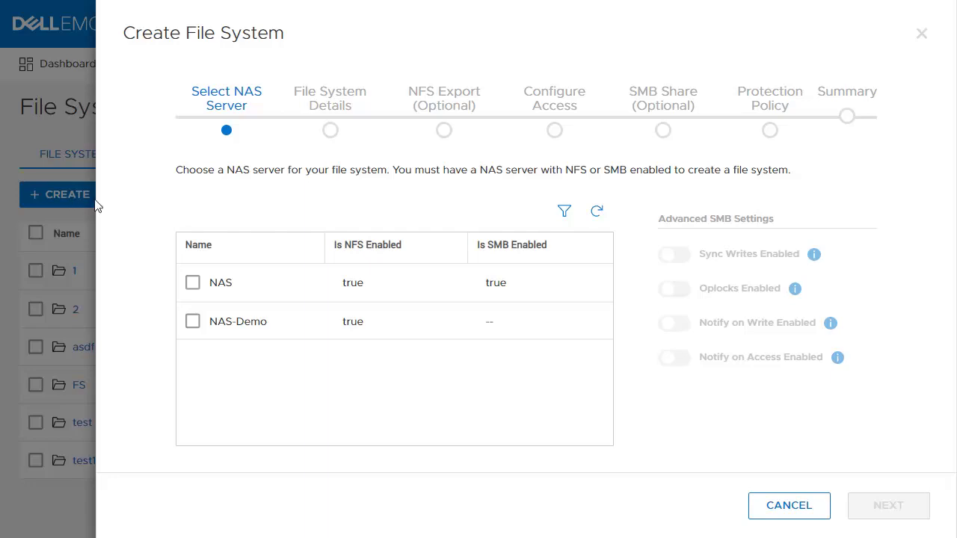
click(194, 322)
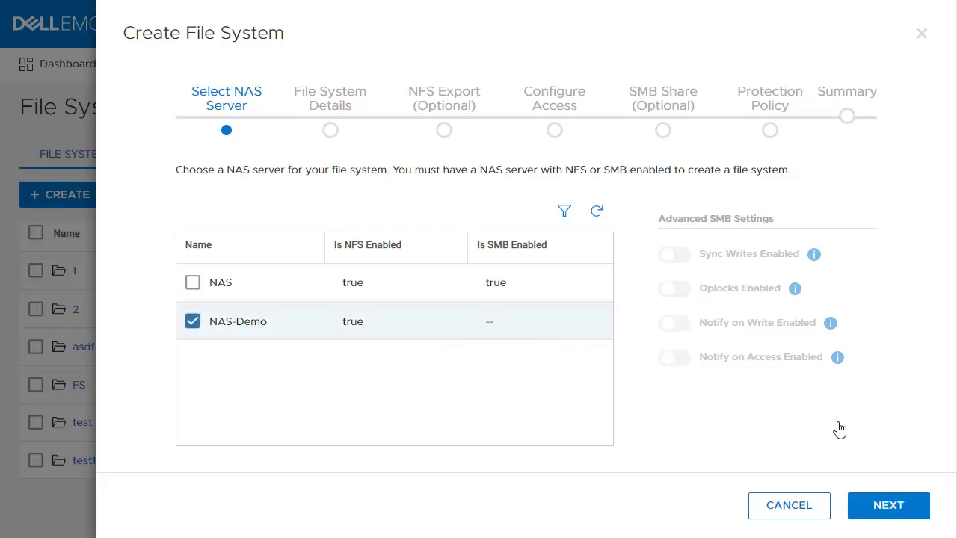
click(884, 509)
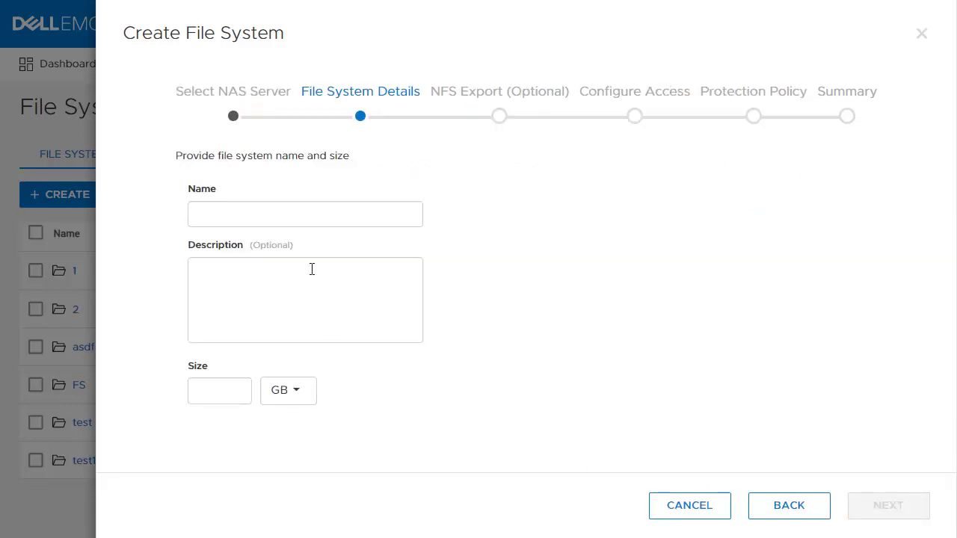
- Name the file system FS-Demo and set its size to 50 GB
click(306, 214)
text(FS-Demo)
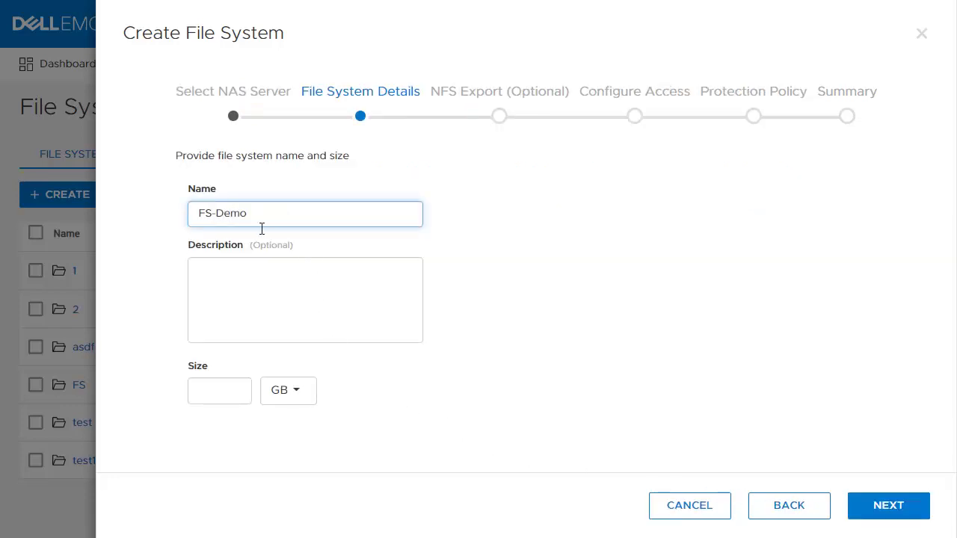
click(220, 391)
text(50)
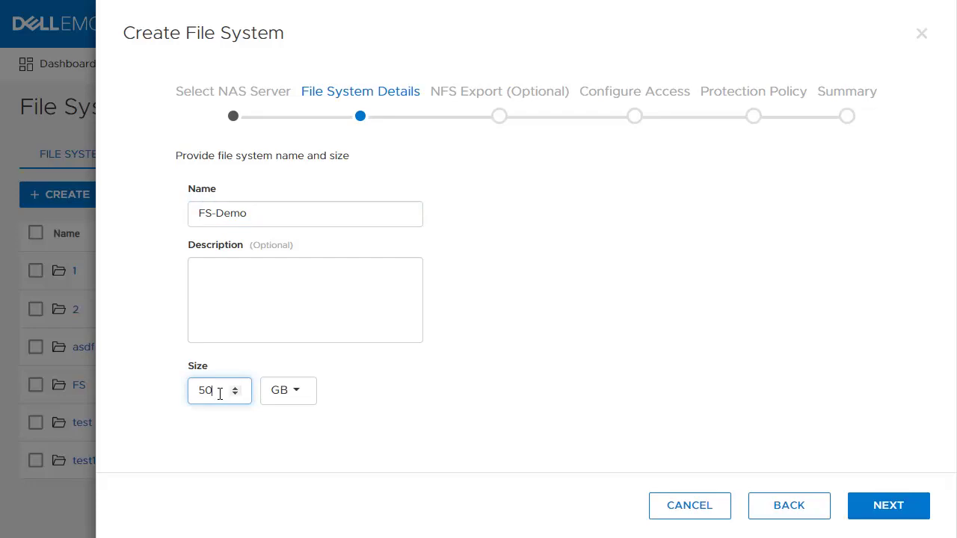
click(897, 505)
- Create the file system with an NFS export named Demo-Share, default access settings and no protection policy, and open its details
text(Demo-Share)
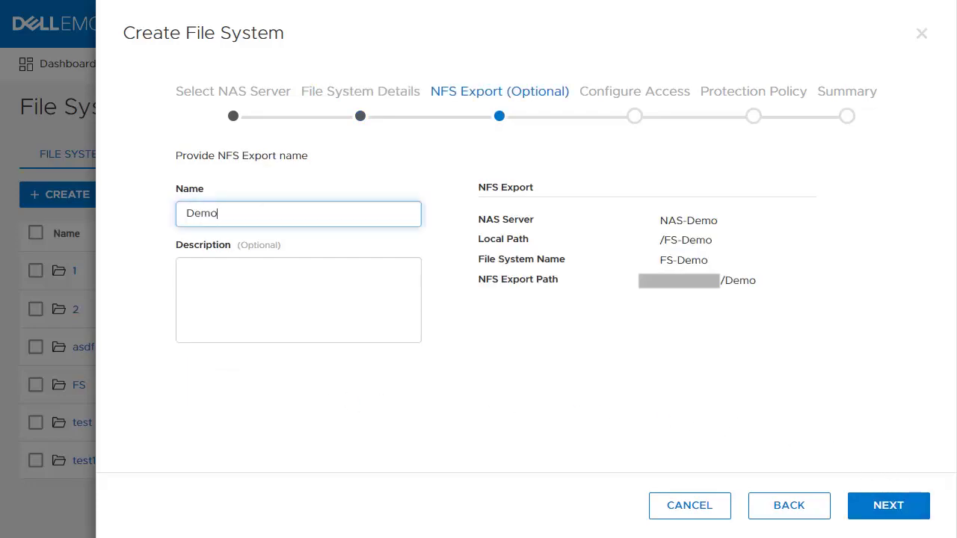
click(897, 505)
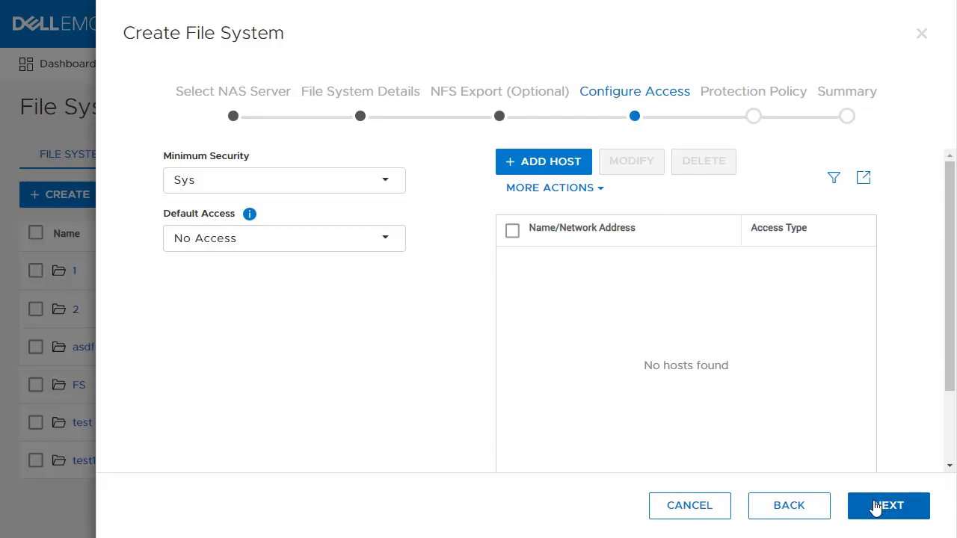
click(875, 508)
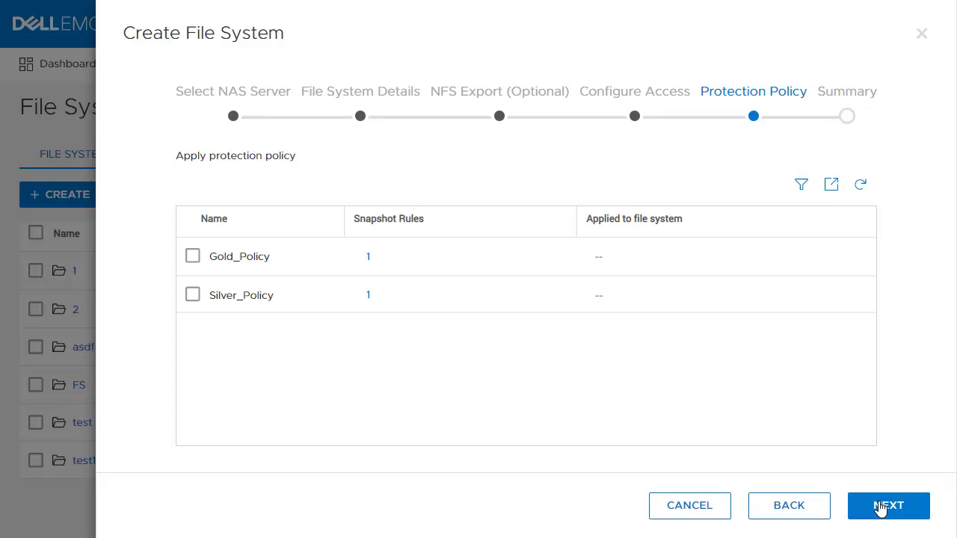
click(881, 509)
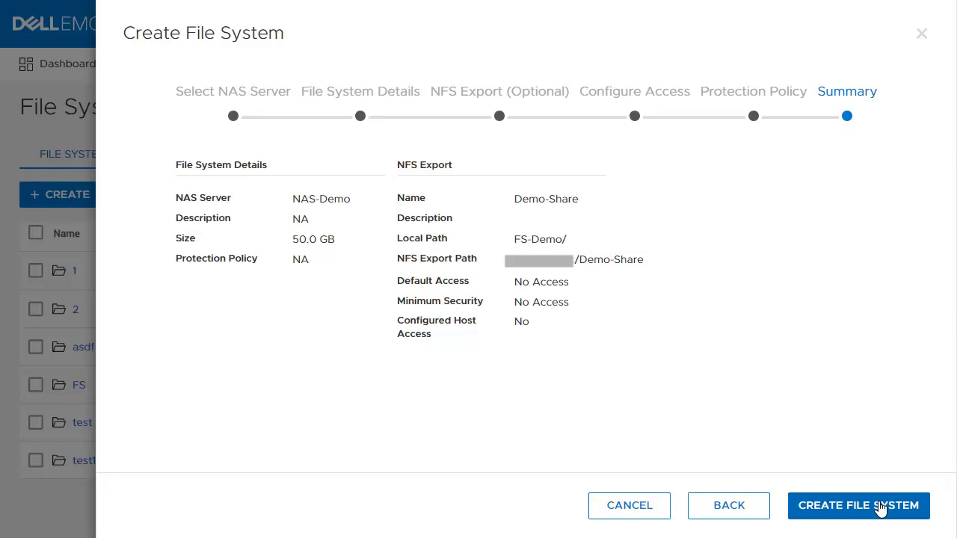
click(881, 509)
scroll(120, 419, down, 1)
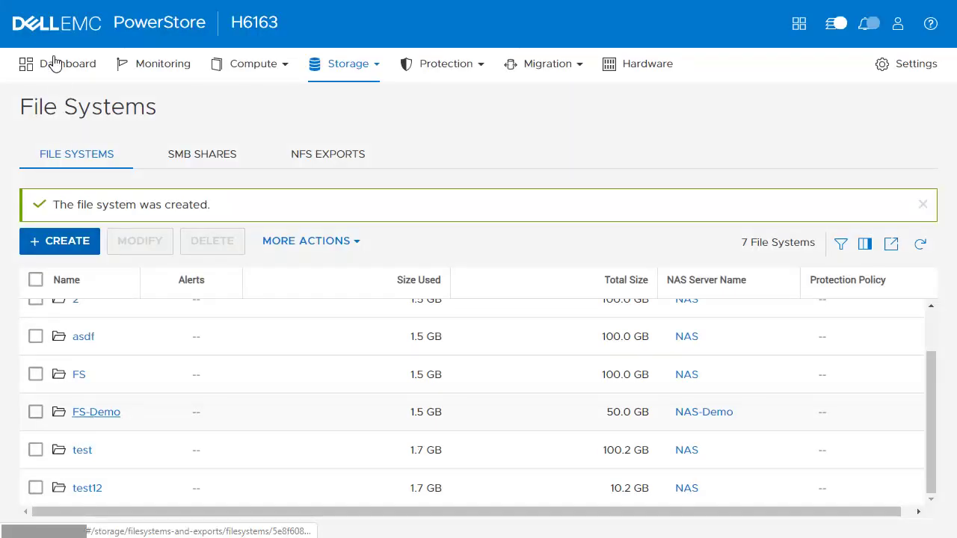
click(94, 413)
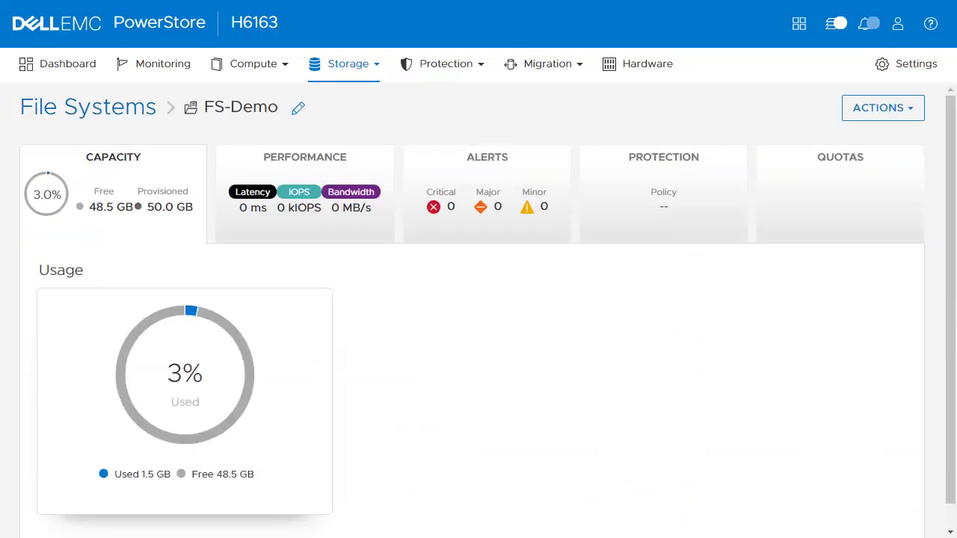
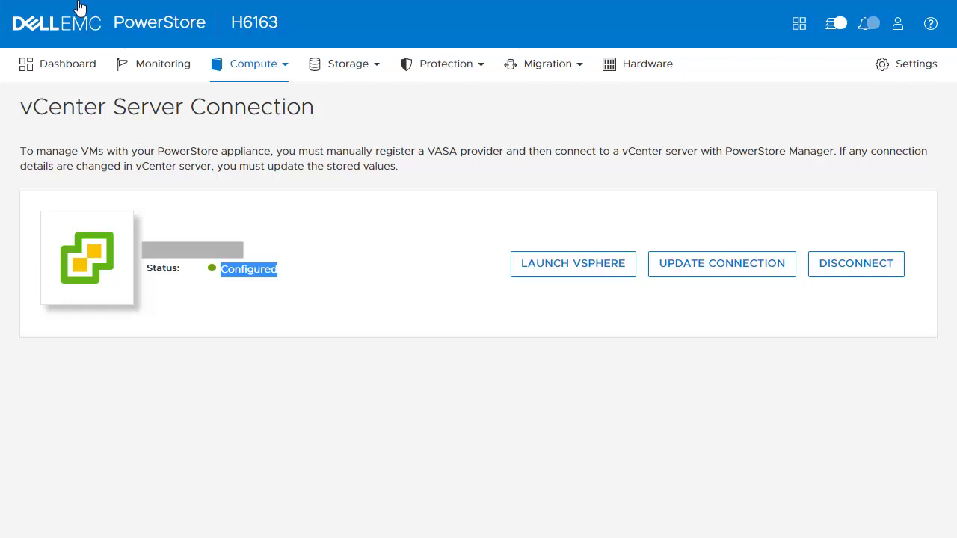
- Fill in a new storage container named Demo_SC with a capacity quota of 60 GB, and discard it
click(345, 73)
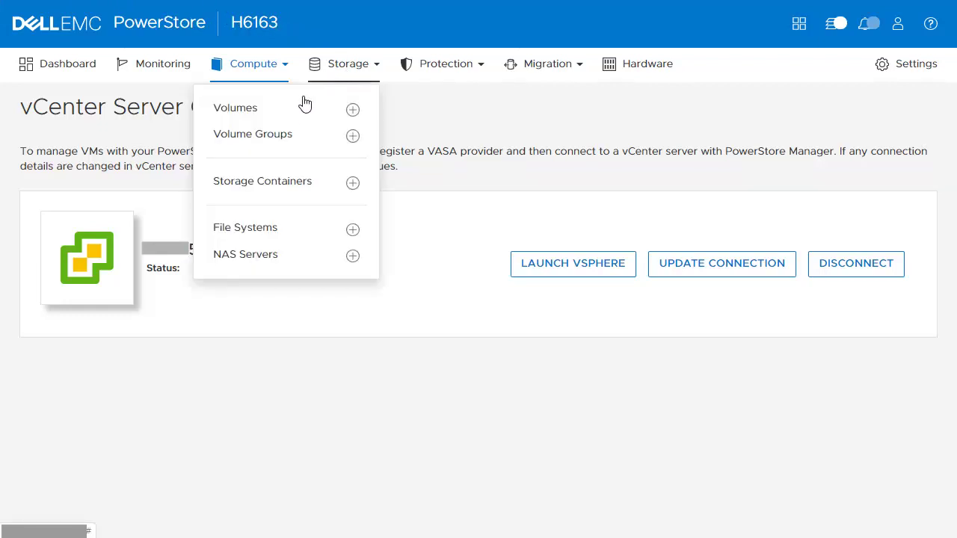
click(291, 187)
click(63, 157)
text(Demo_SC)
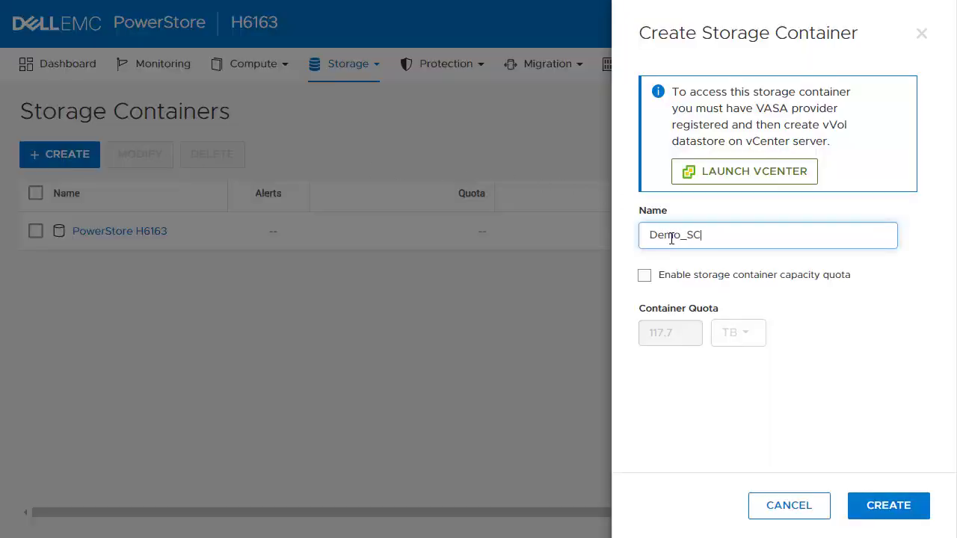
click(644, 279)
drag(674, 334, 645, 333)
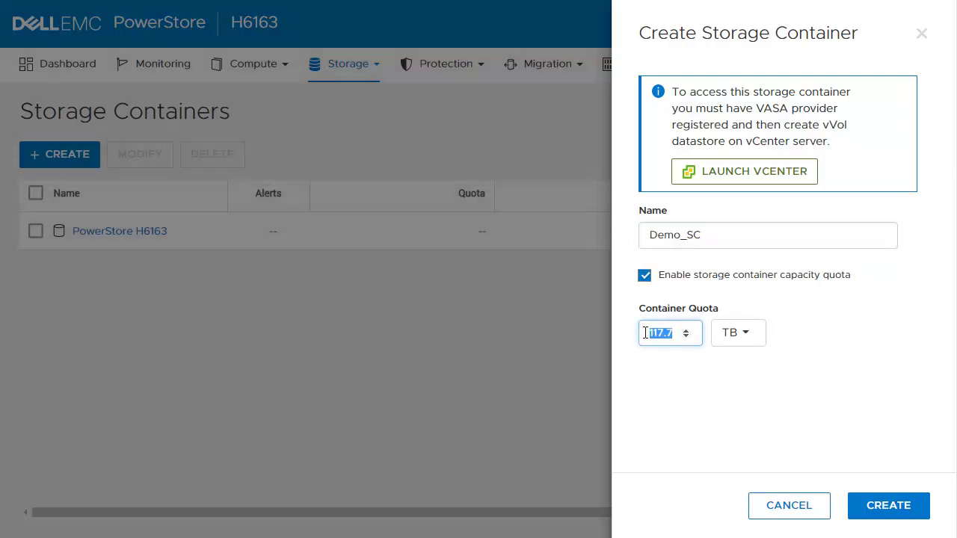
text(60)
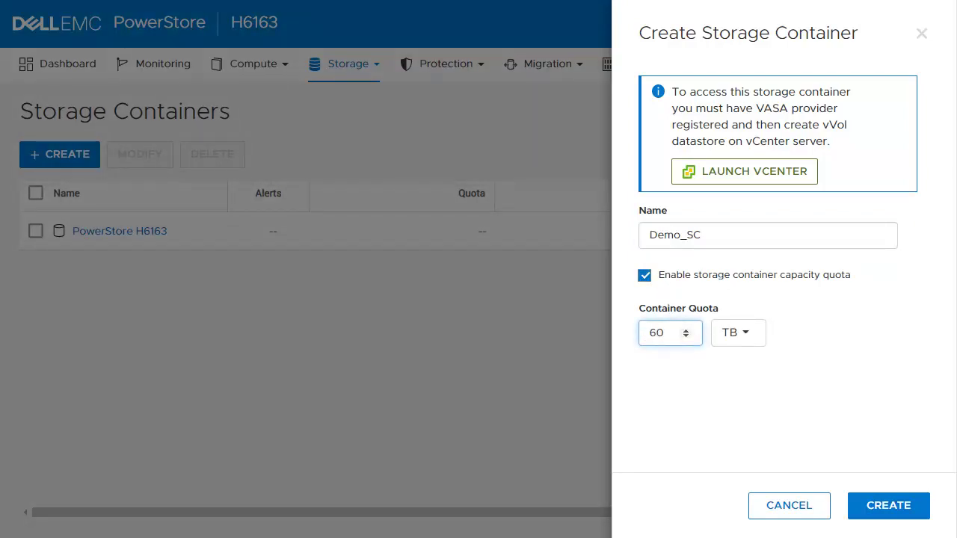
click(739, 332)
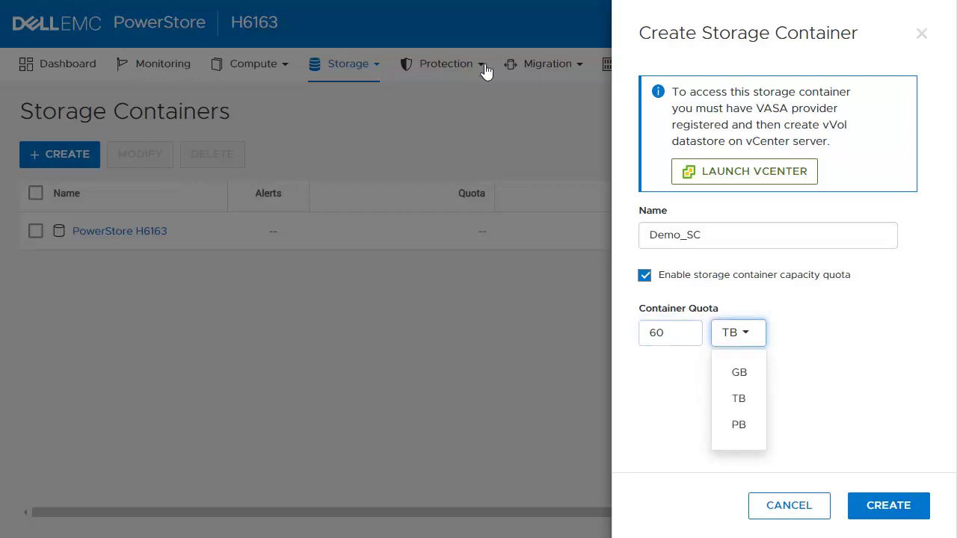
click(736, 373)
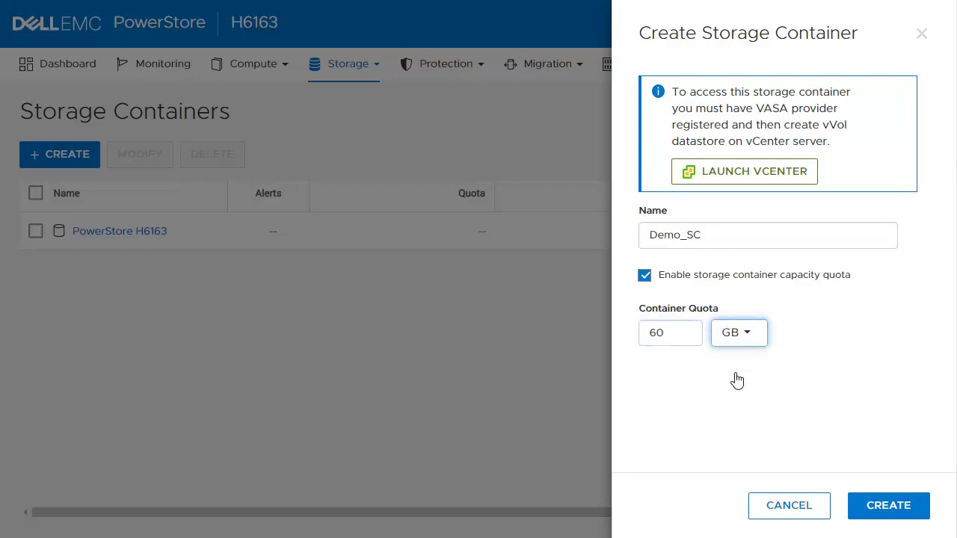
click(790, 506)
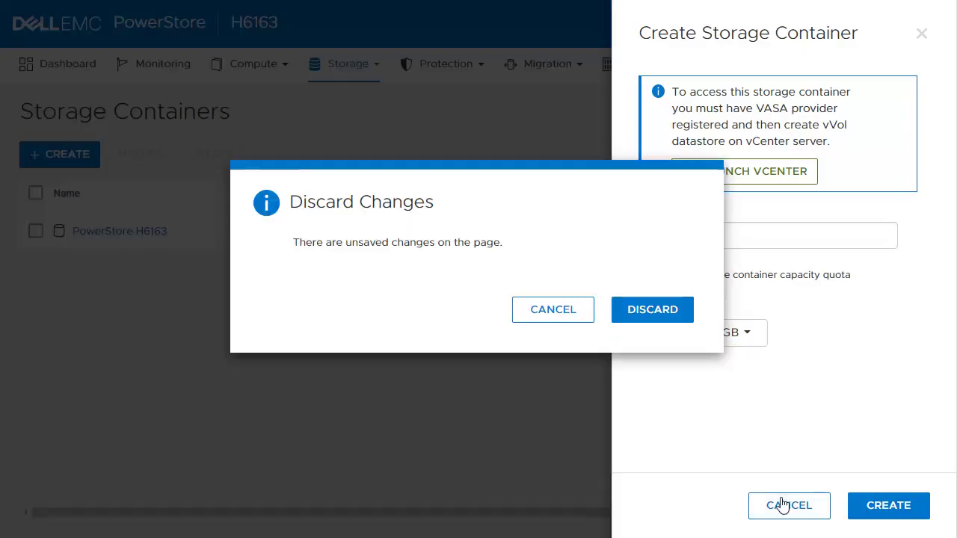
click(667, 320)
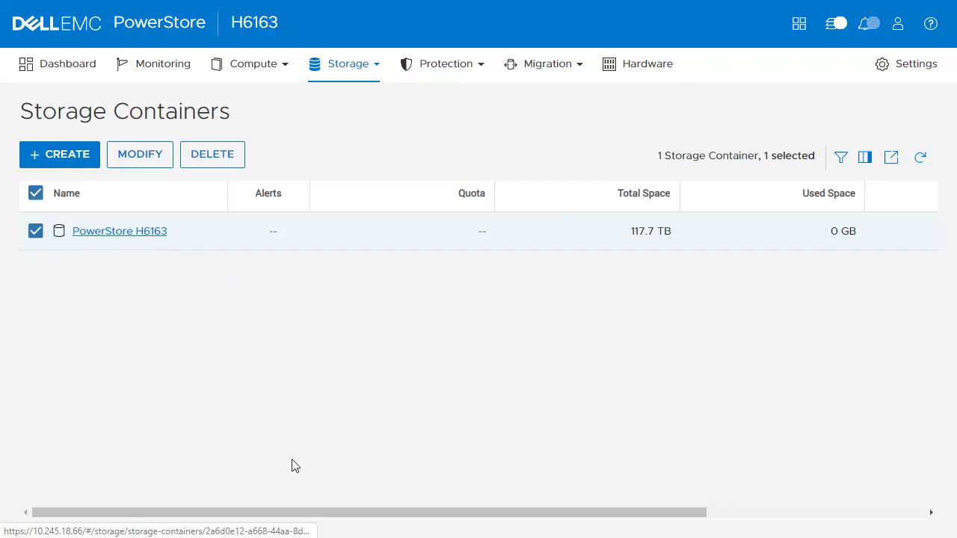
- Examine the existing storage container's free space and number of vVols
drag(340, 513, 612, 487)
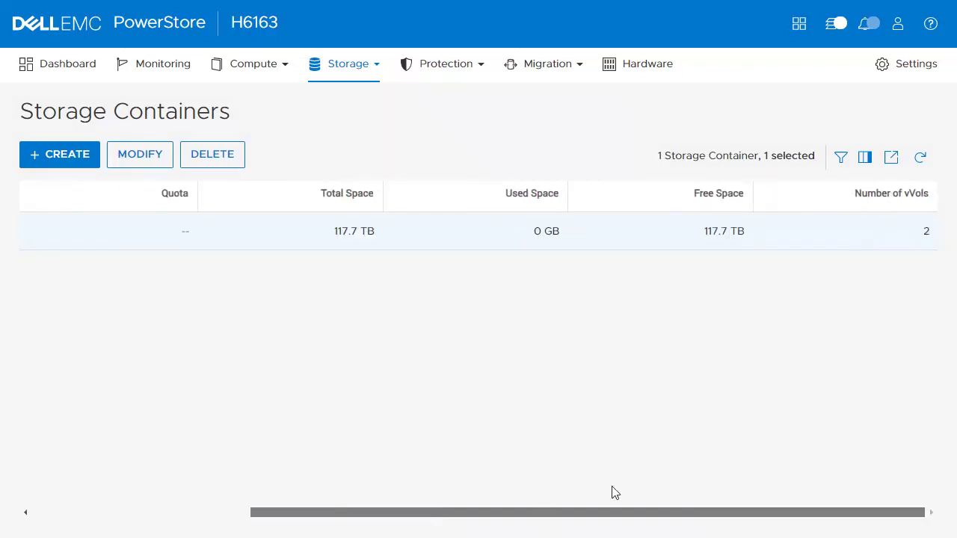